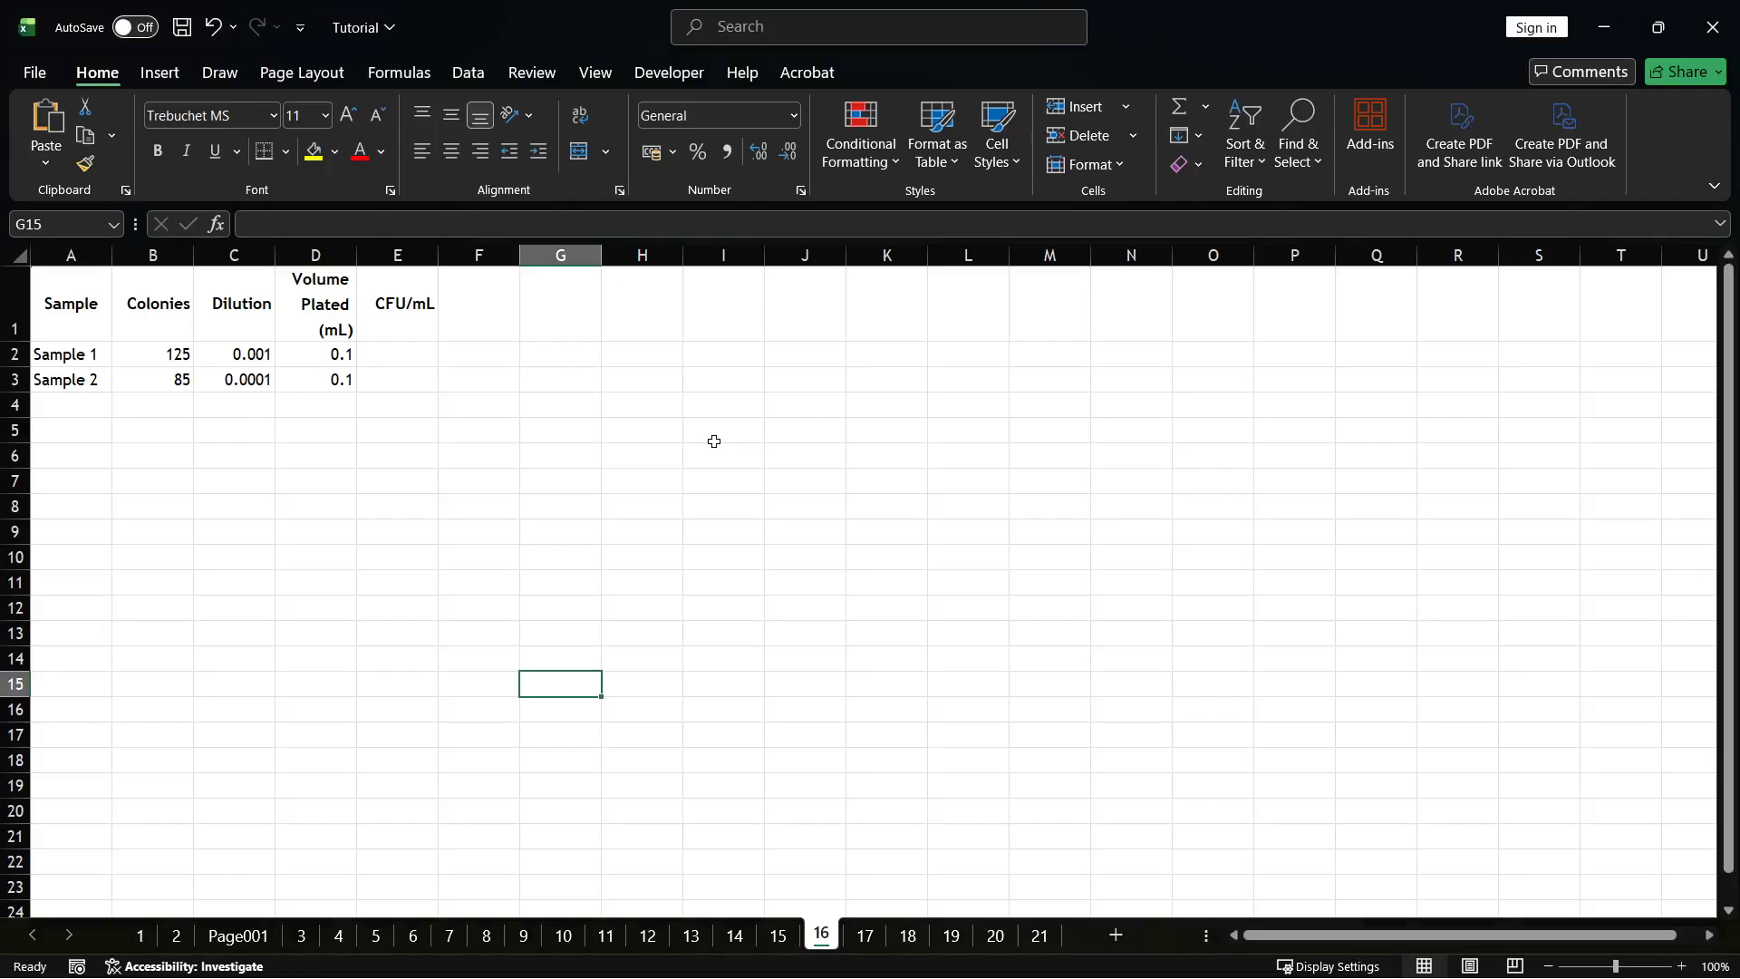
{"action": "left_click", "coordinate": [409, 356]}
{"action": "left_click", "coordinate": [430, 485]}
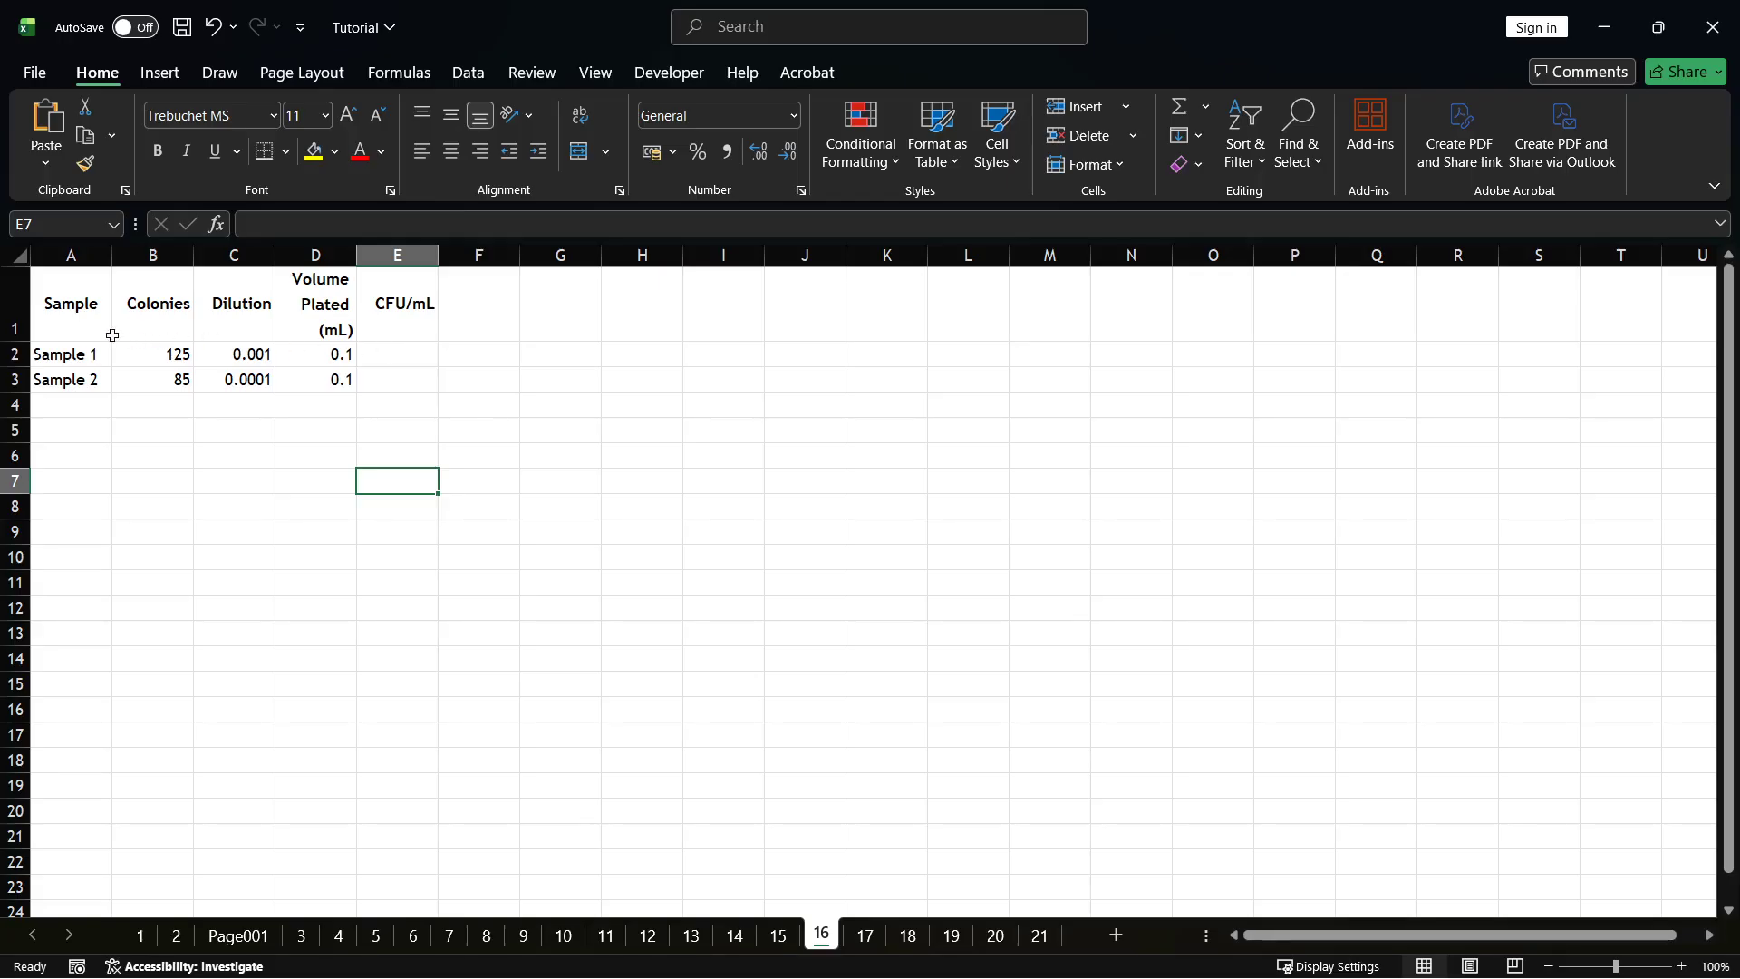
{"action": "left_click", "coordinate": [387, 356]}
{"action": "double_click", "coordinate": [387, 357]}
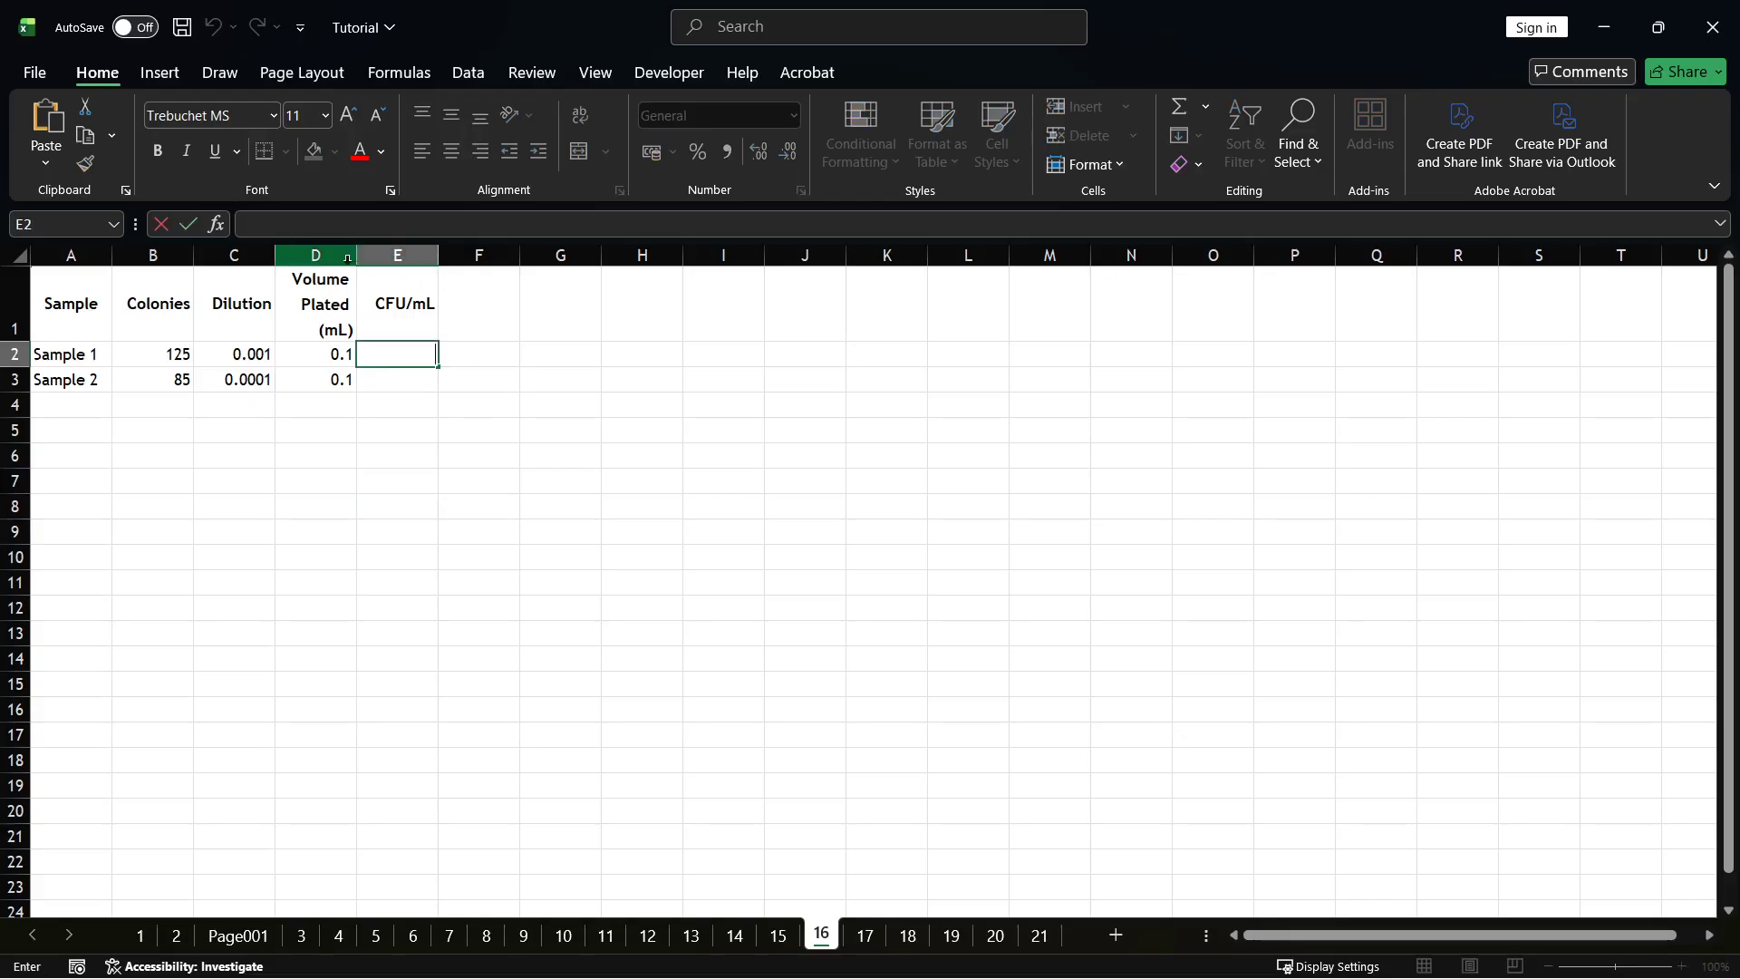
{"action": "left_click", "coordinate": [347, 526]}
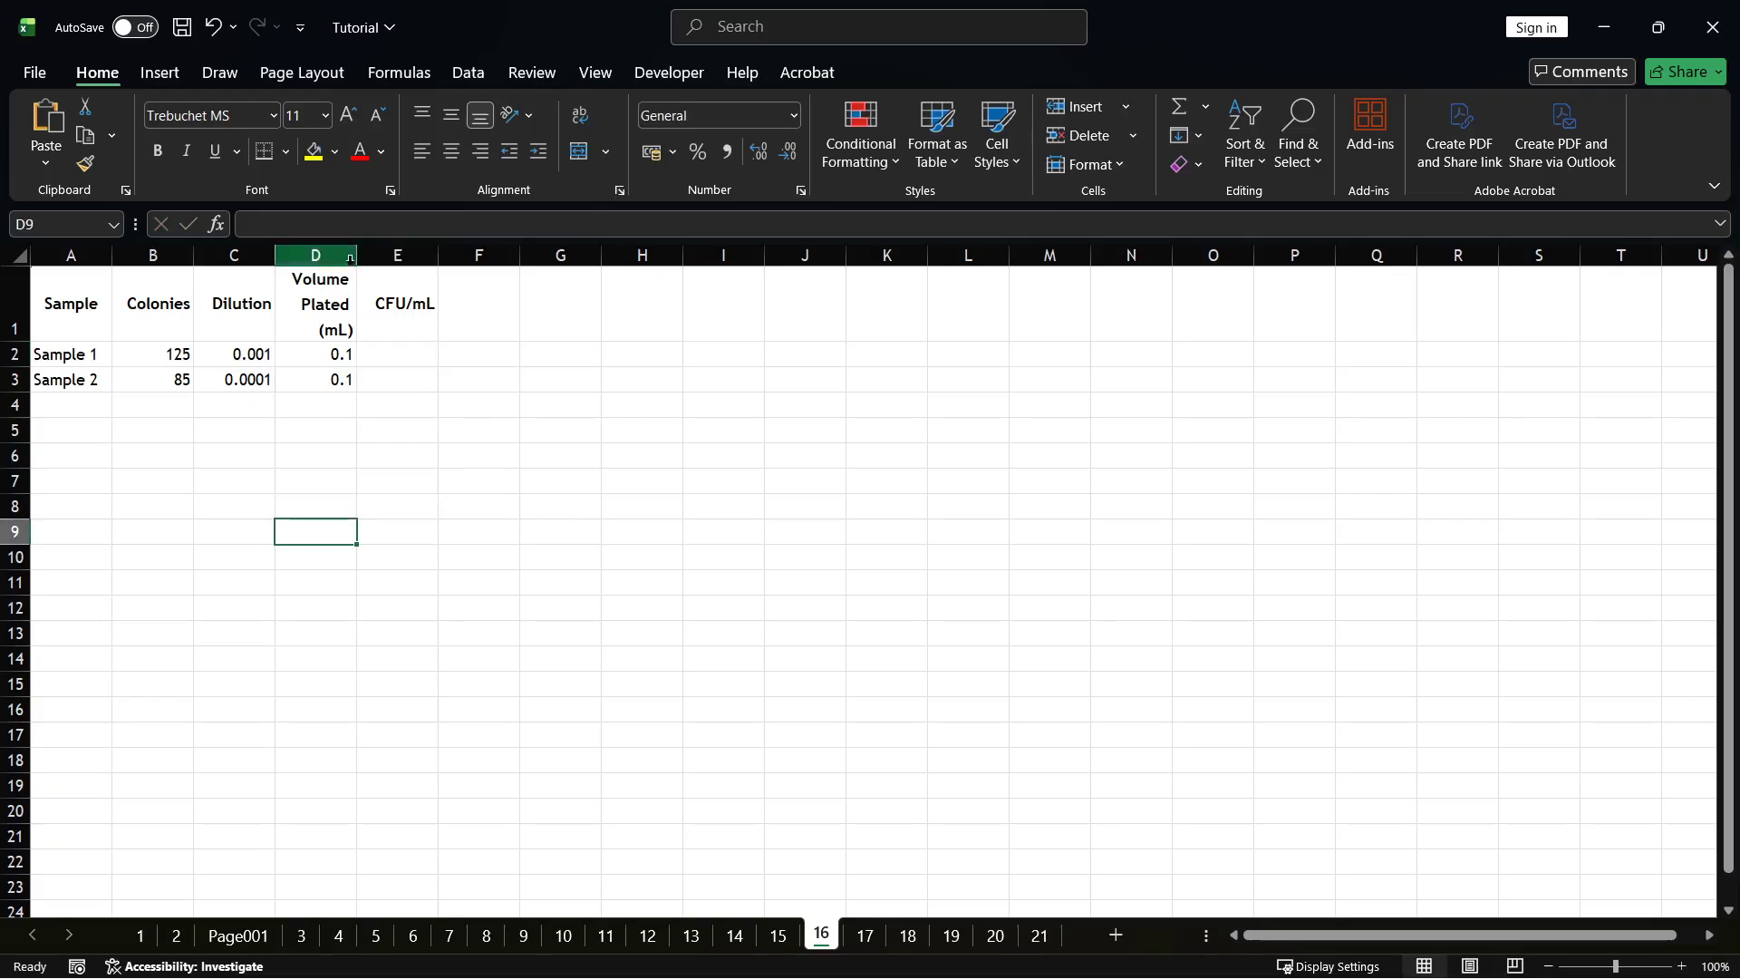
Widen column D so the Volume Plated (mL) header fits on one line.
{"action": "left_click_drag", "start_coordinate": [357, 255], "coordinate": [448, 259]}
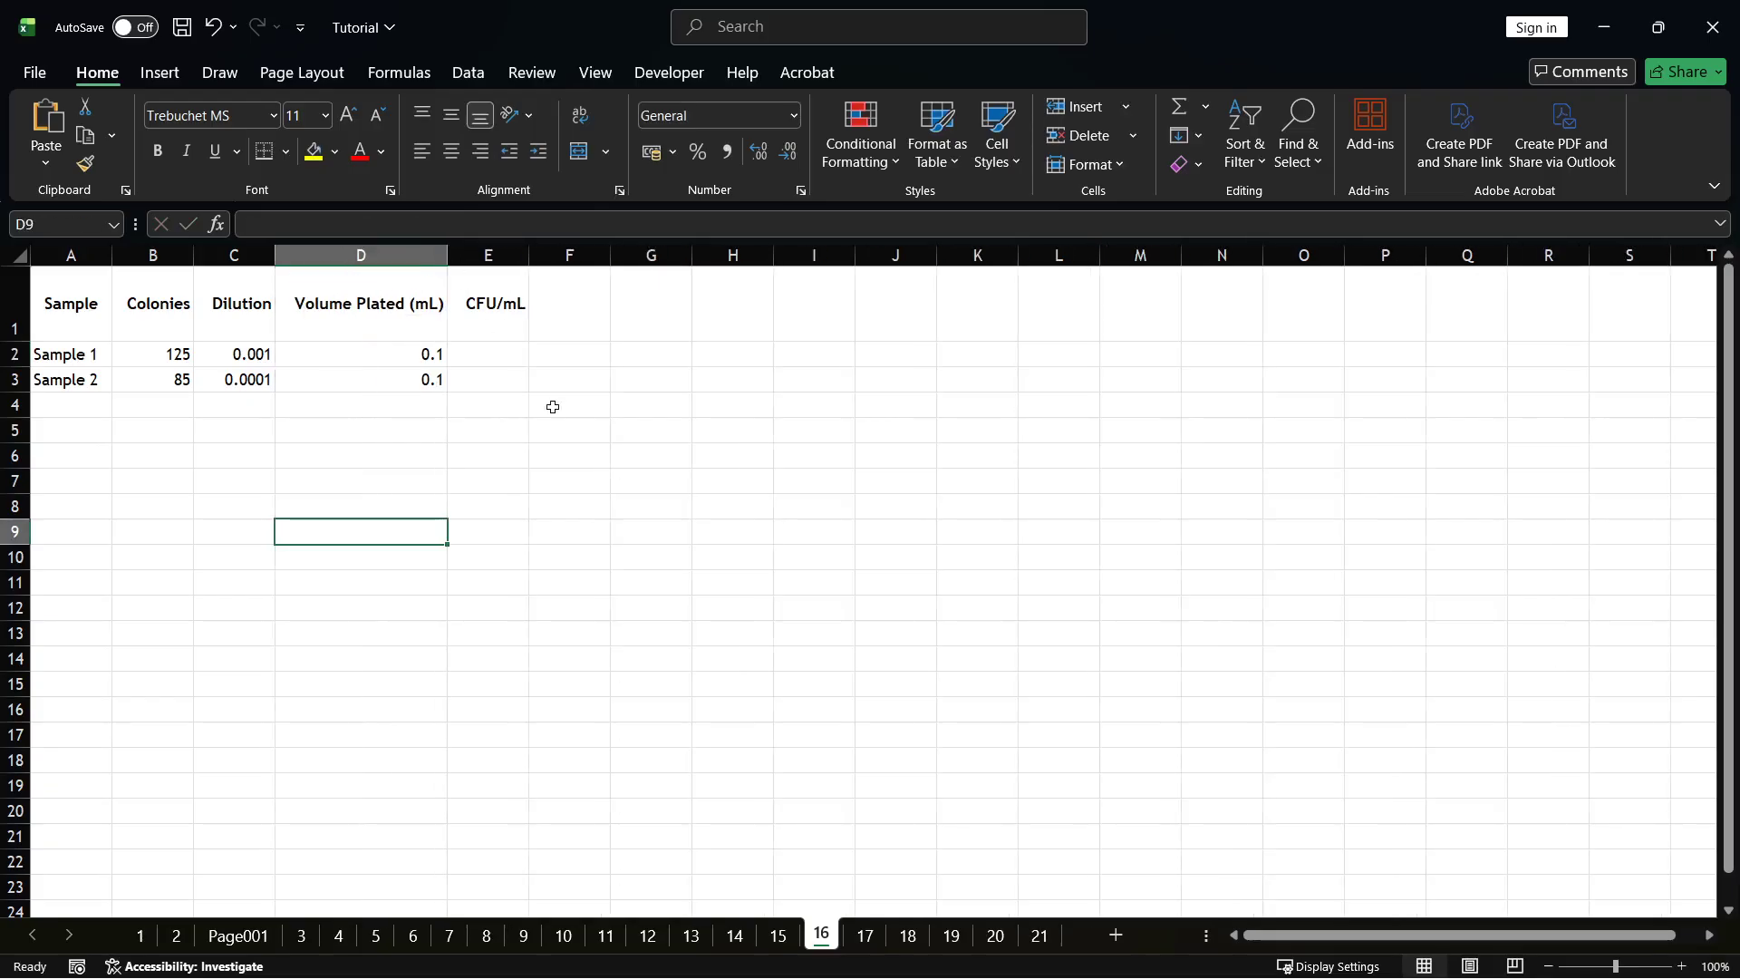
{"action": "double_click", "coordinate": [498, 356]}
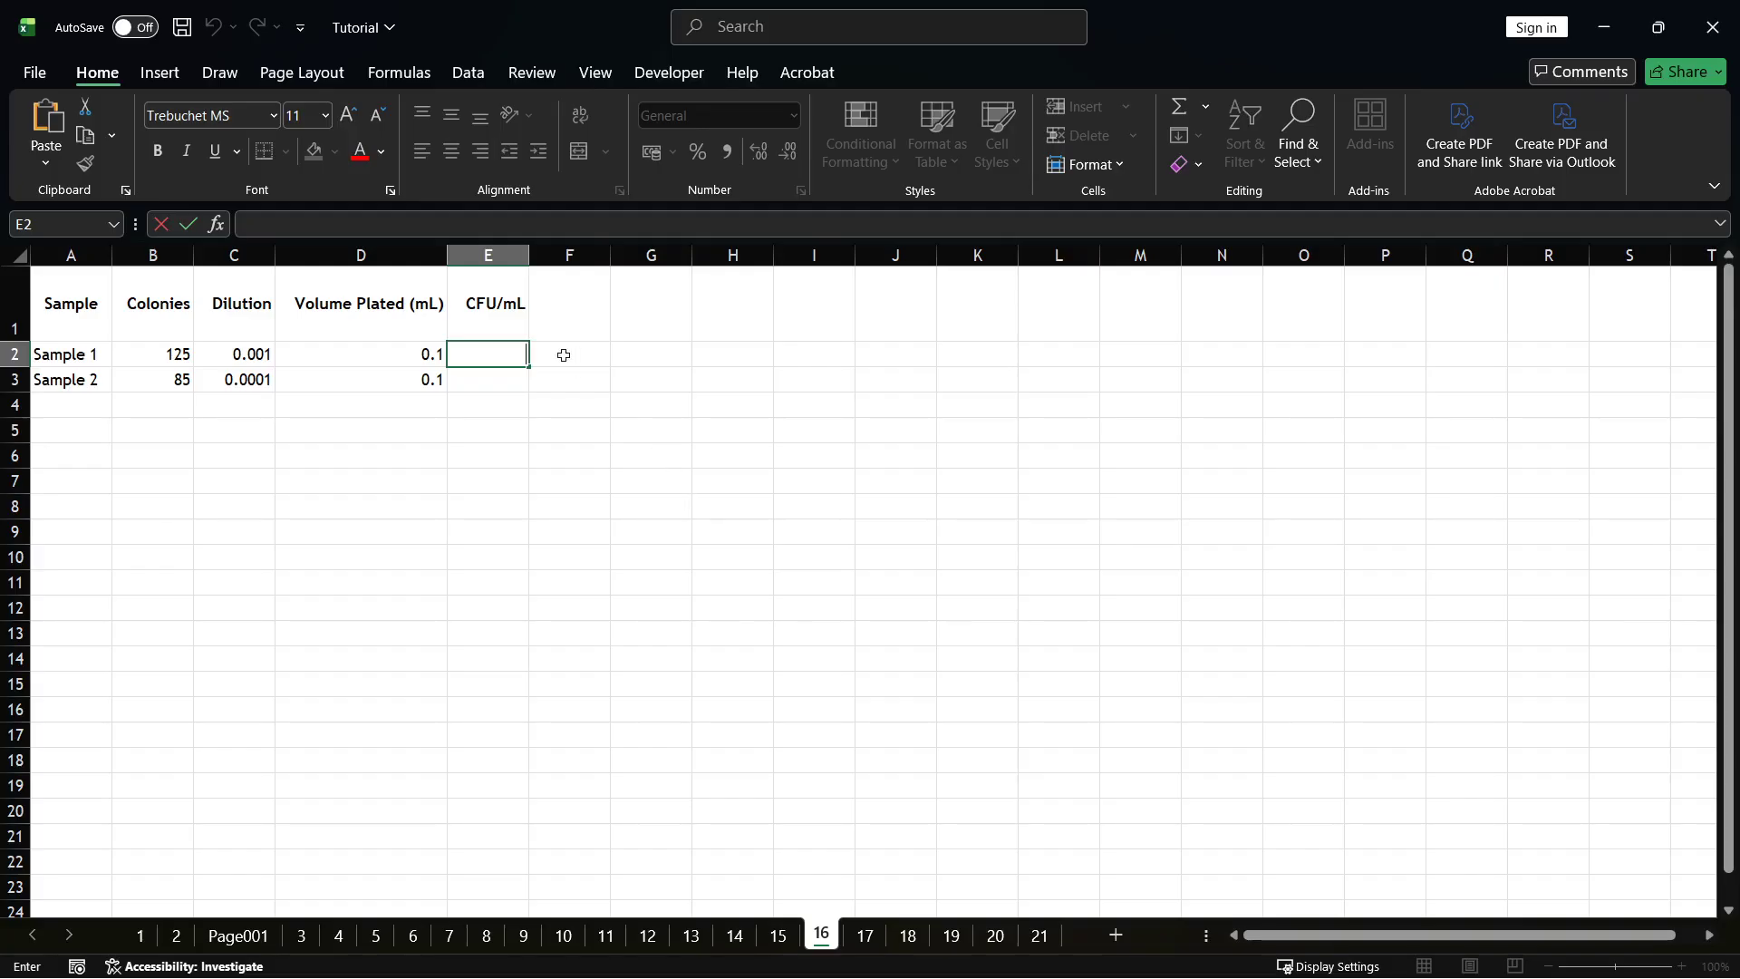
{"action": "left_click", "coordinate": [507, 358]}
{"action": "left_click", "coordinate": [540, 257]}
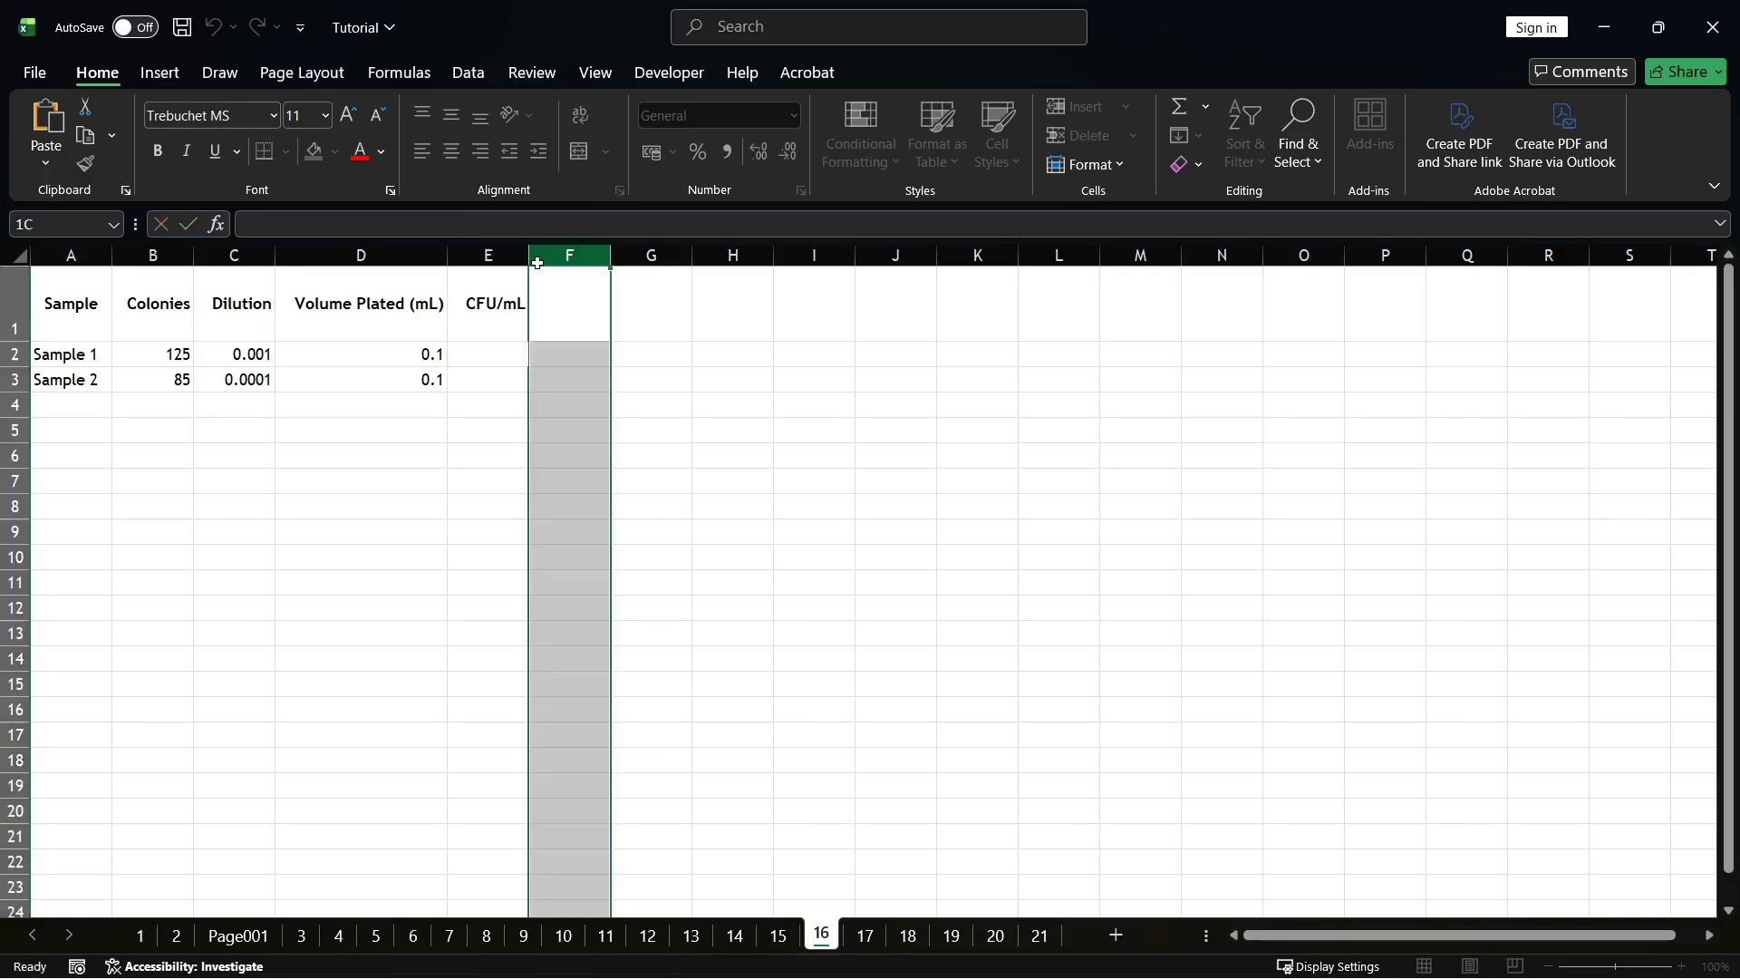
Enter the formula =B2/(C2*D2) in cell E2 to calculate the CFU/mL of Sample 1.
{"action": "left_click", "coordinate": [501, 354]}
{"action": "double_click", "coordinate": [501, 353]}
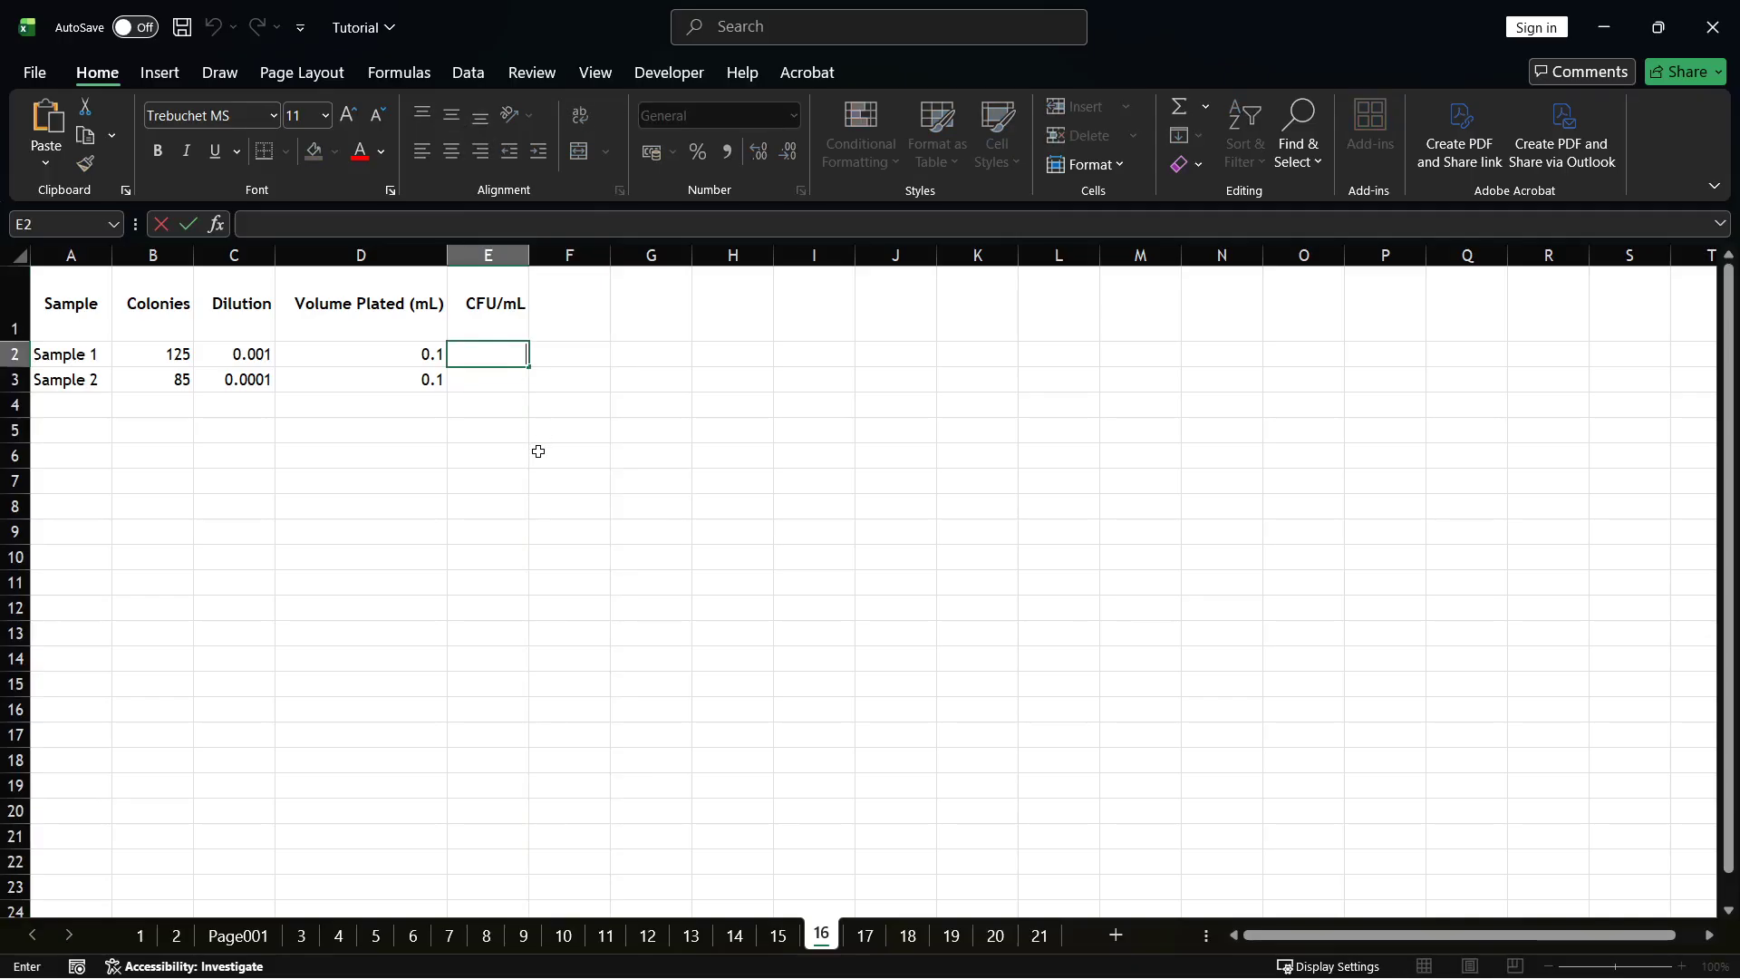
{"action": "type", "text": "=B2/(C2*D2)"}
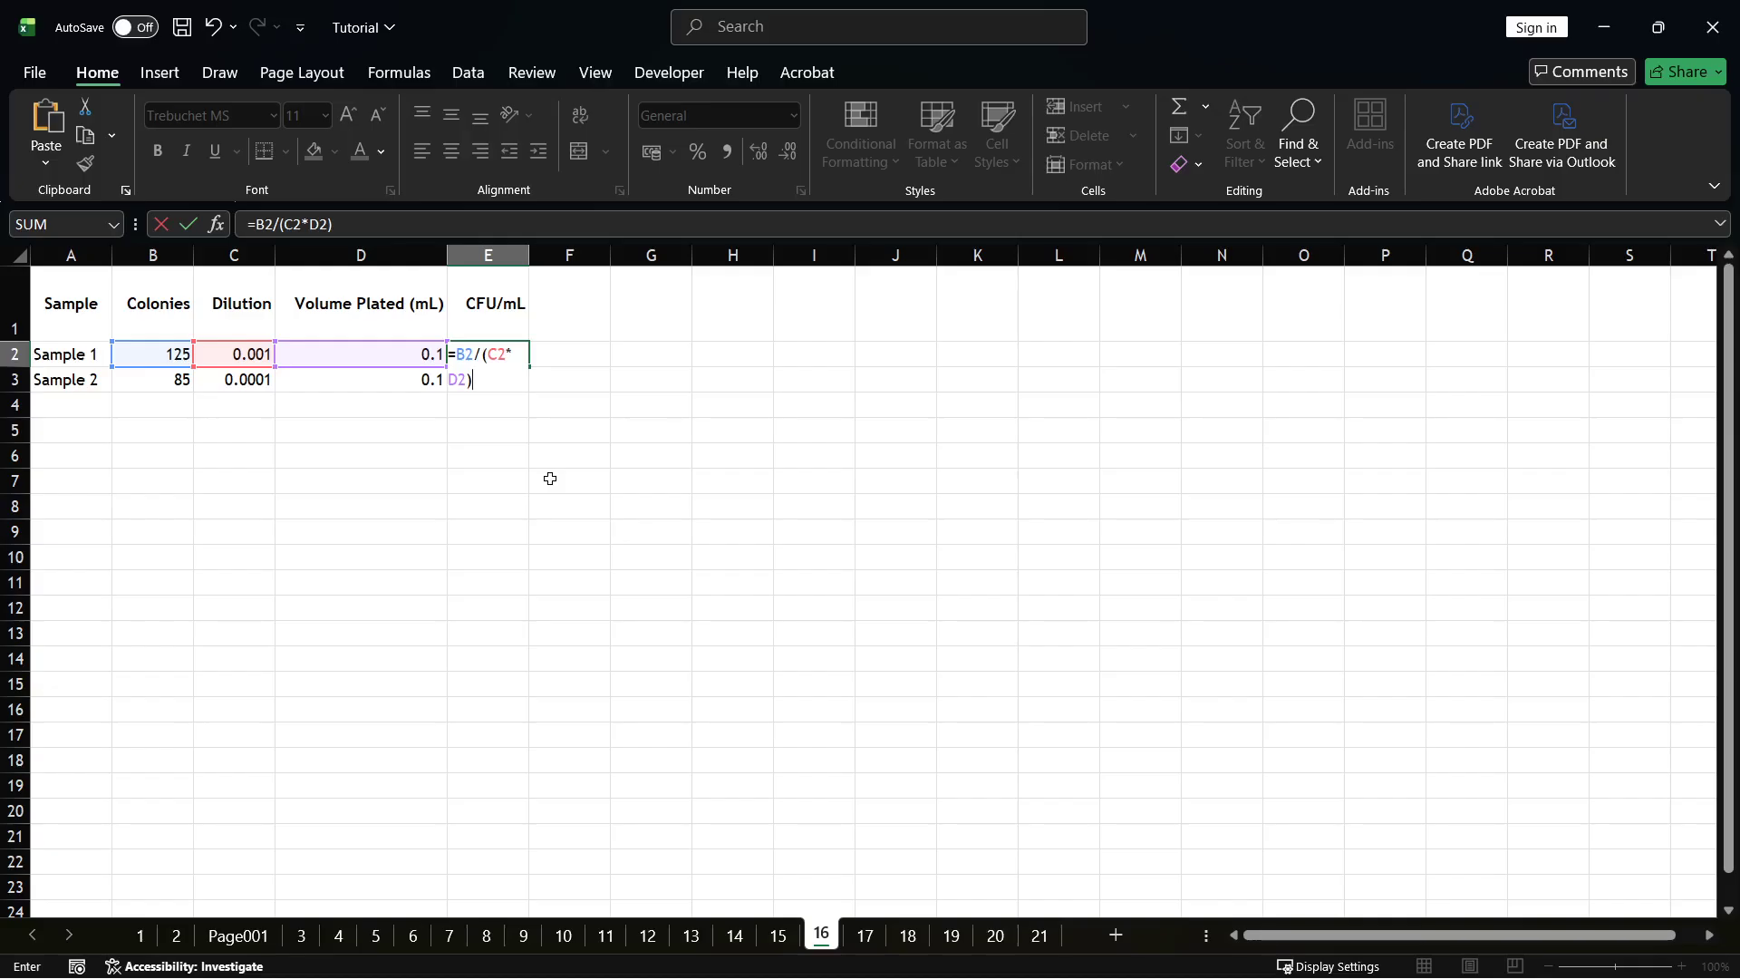
{"action": "key", "text": "Return"}
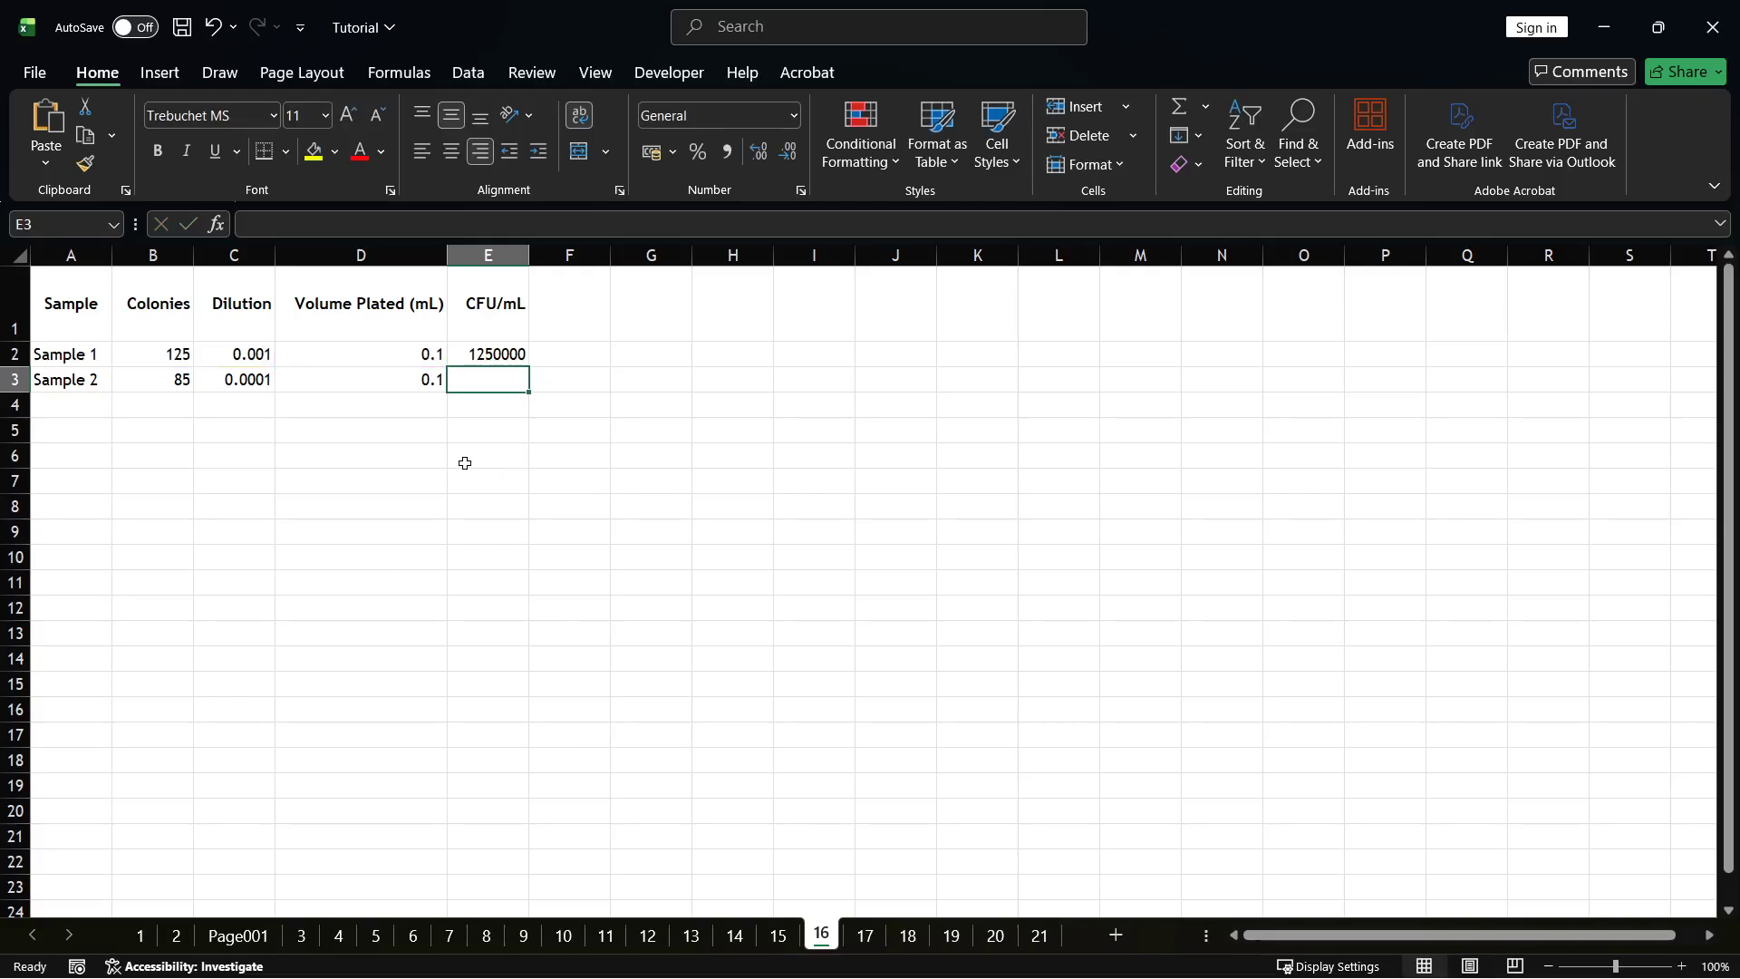
{"action": "left_click", "coordinate": [494, 454]}
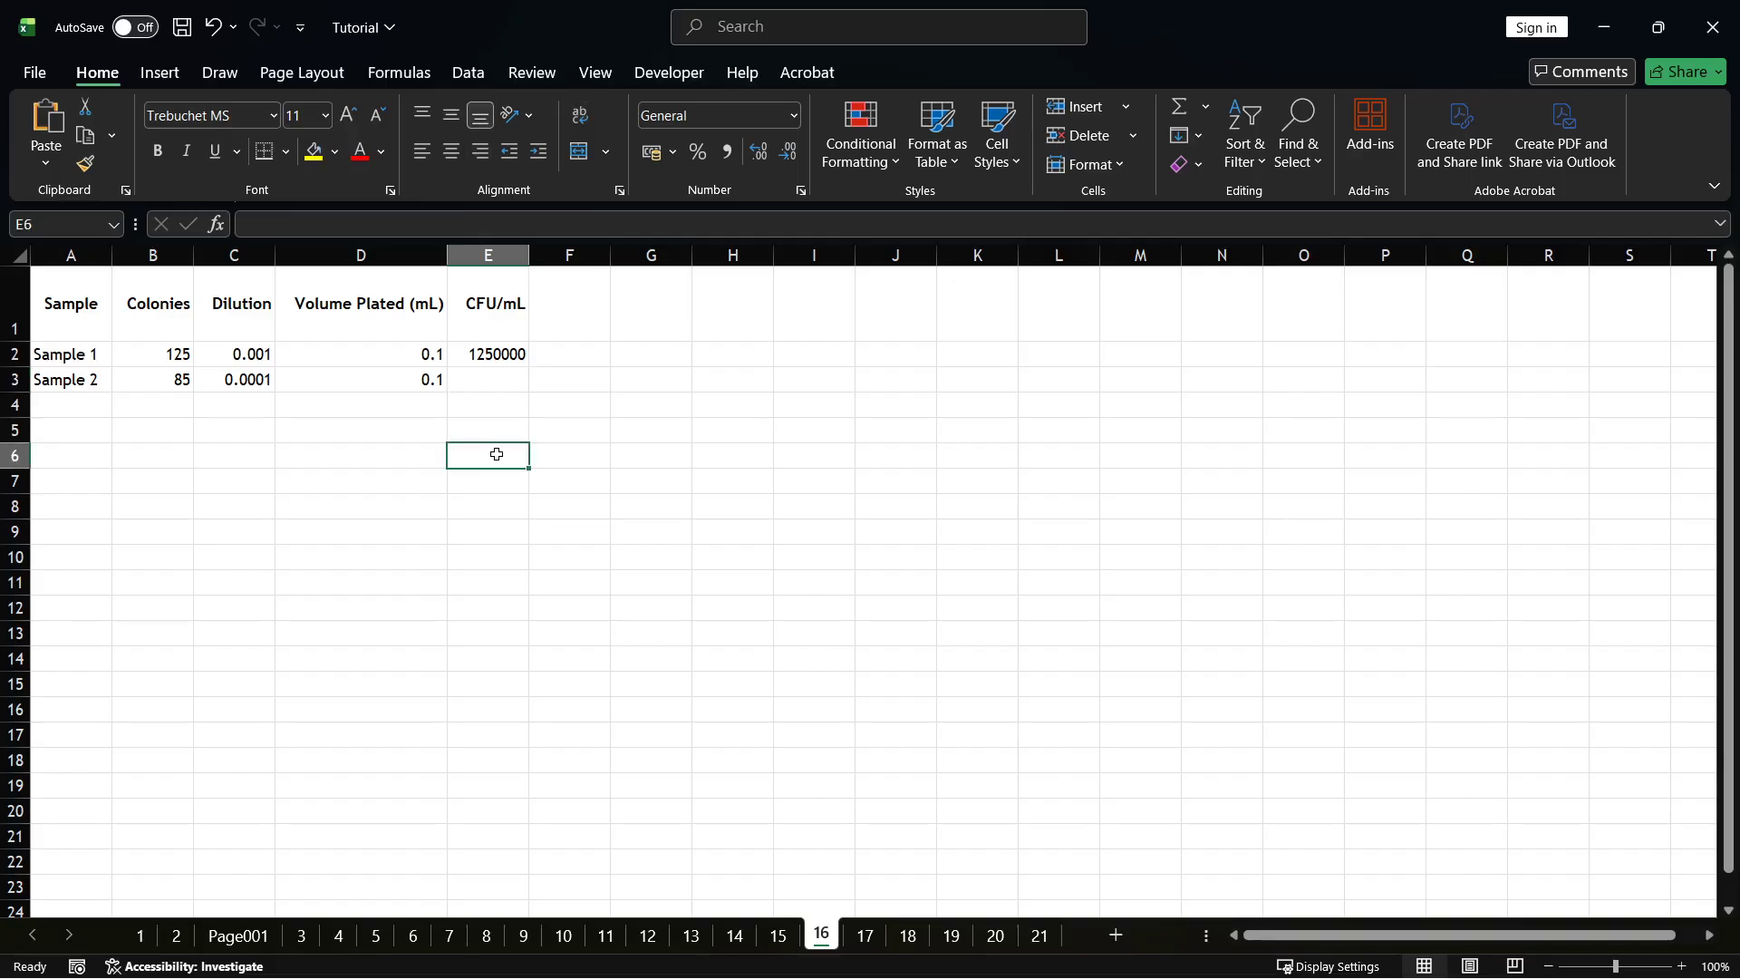
Fill the CFU/mL formula from E2 down to E3 for Sample 2.
{"action": "left_click", "coordinate": [512, 358]}
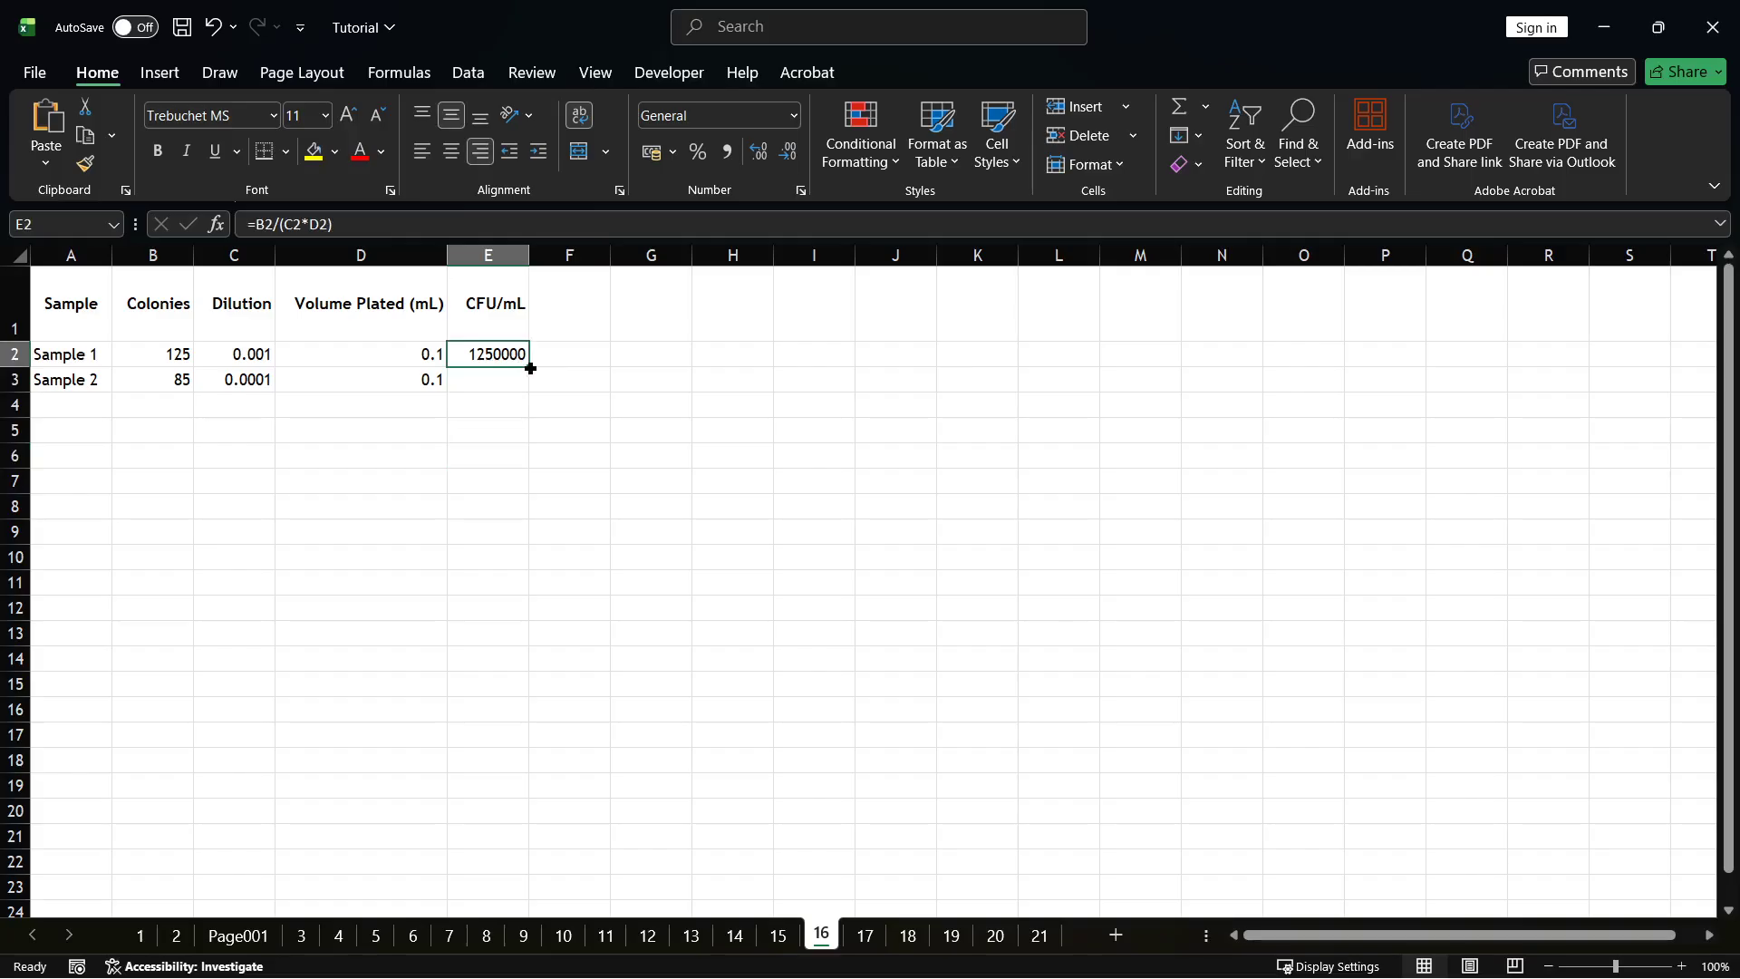
{"action": "left_click_drag", "start_coordinate": [530, 369], "coordinate": [530, 395]}
{"action": "left_click", "coordinate": [501, 474]}
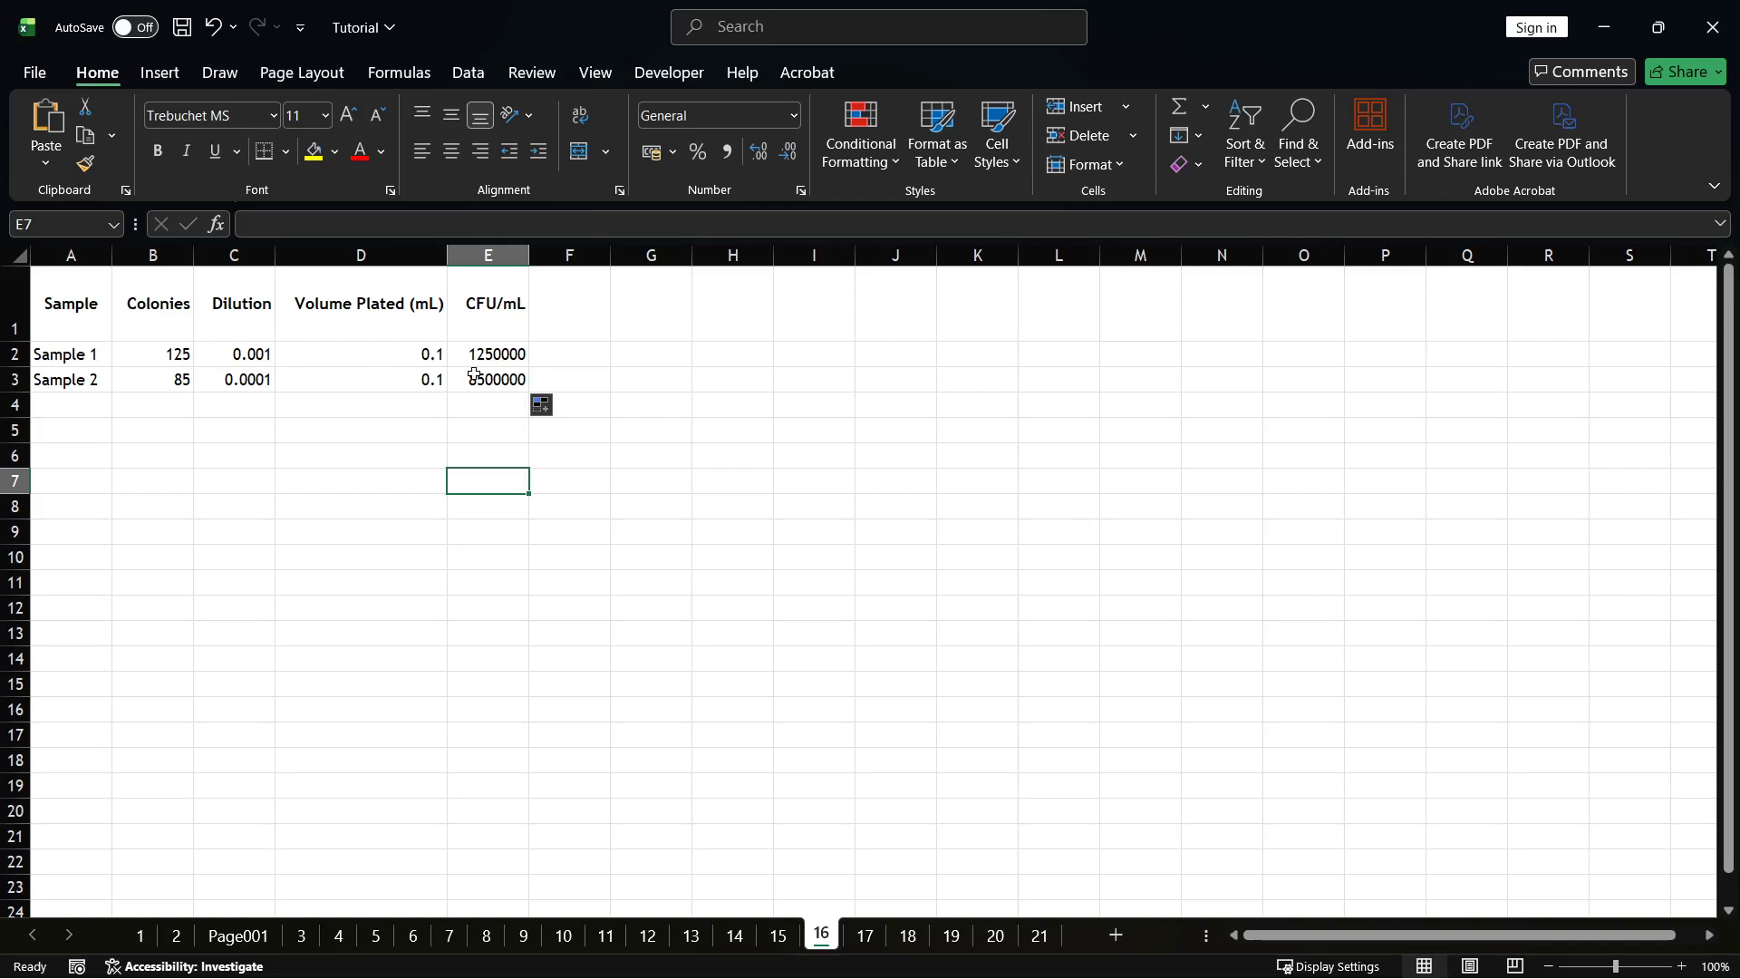
Apply the Scientific number format to the CFU/mL results in E2:E3.
{"action": "left_click_drag", "start_coordinate": [484, 353], "coordinate": [486, 381]}
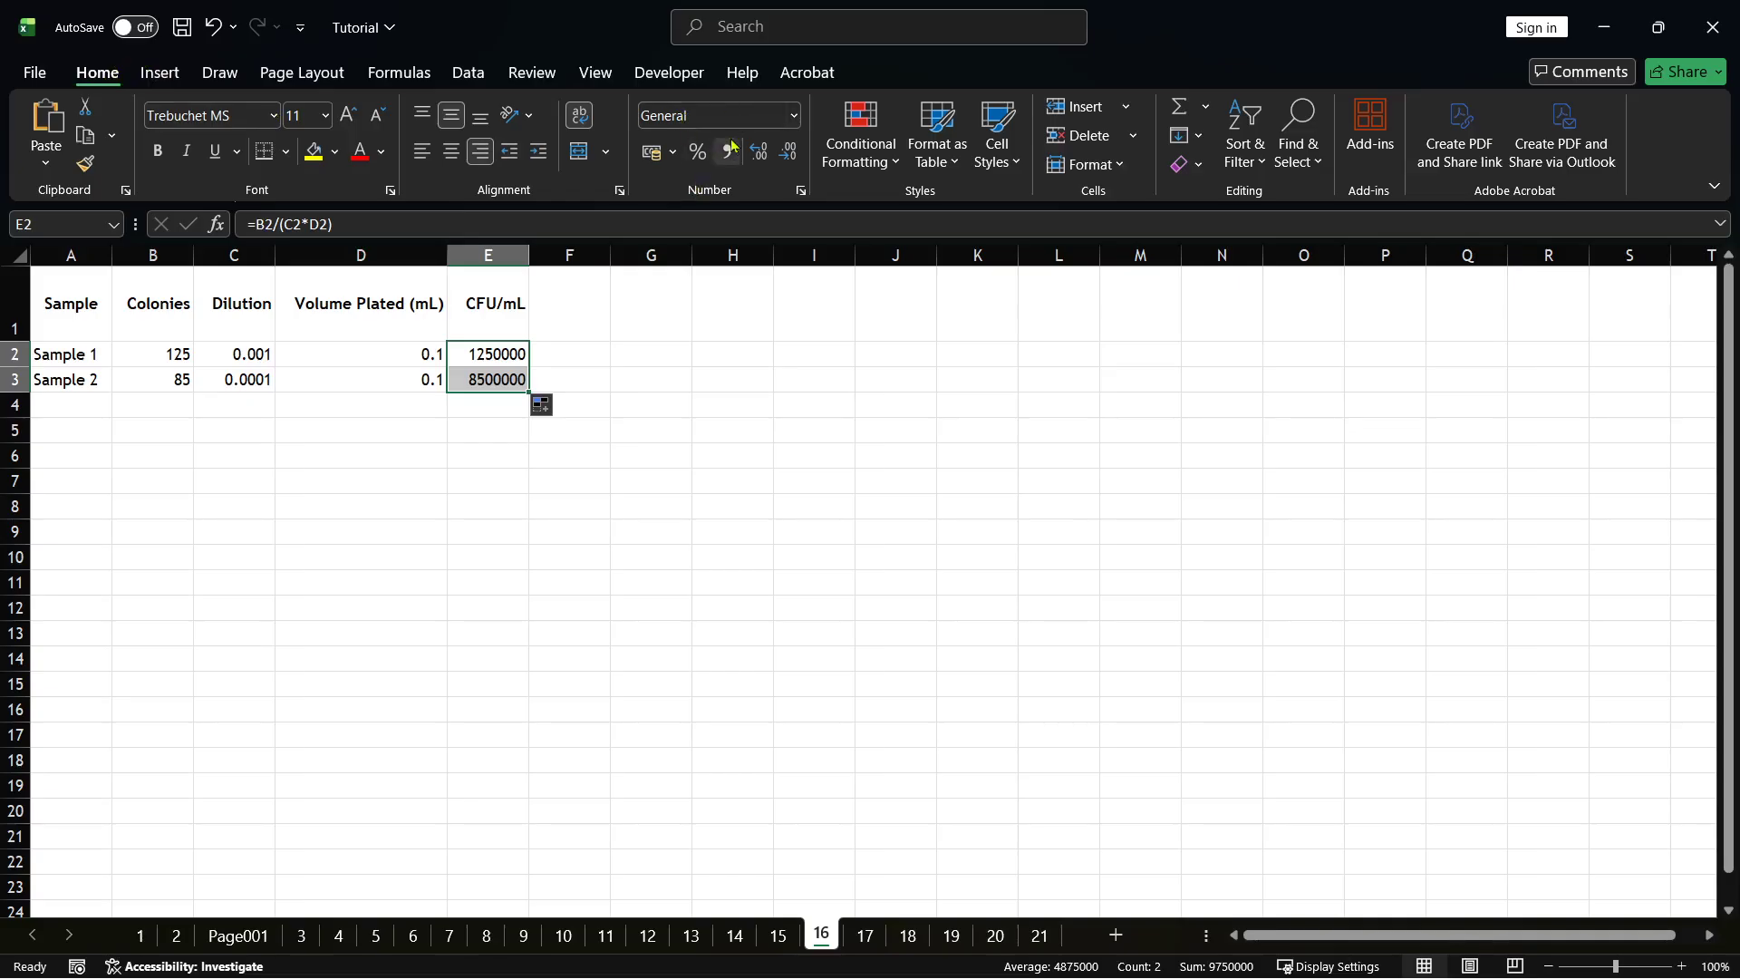
{"action": "left_click", "coordinate": [776, 120]}
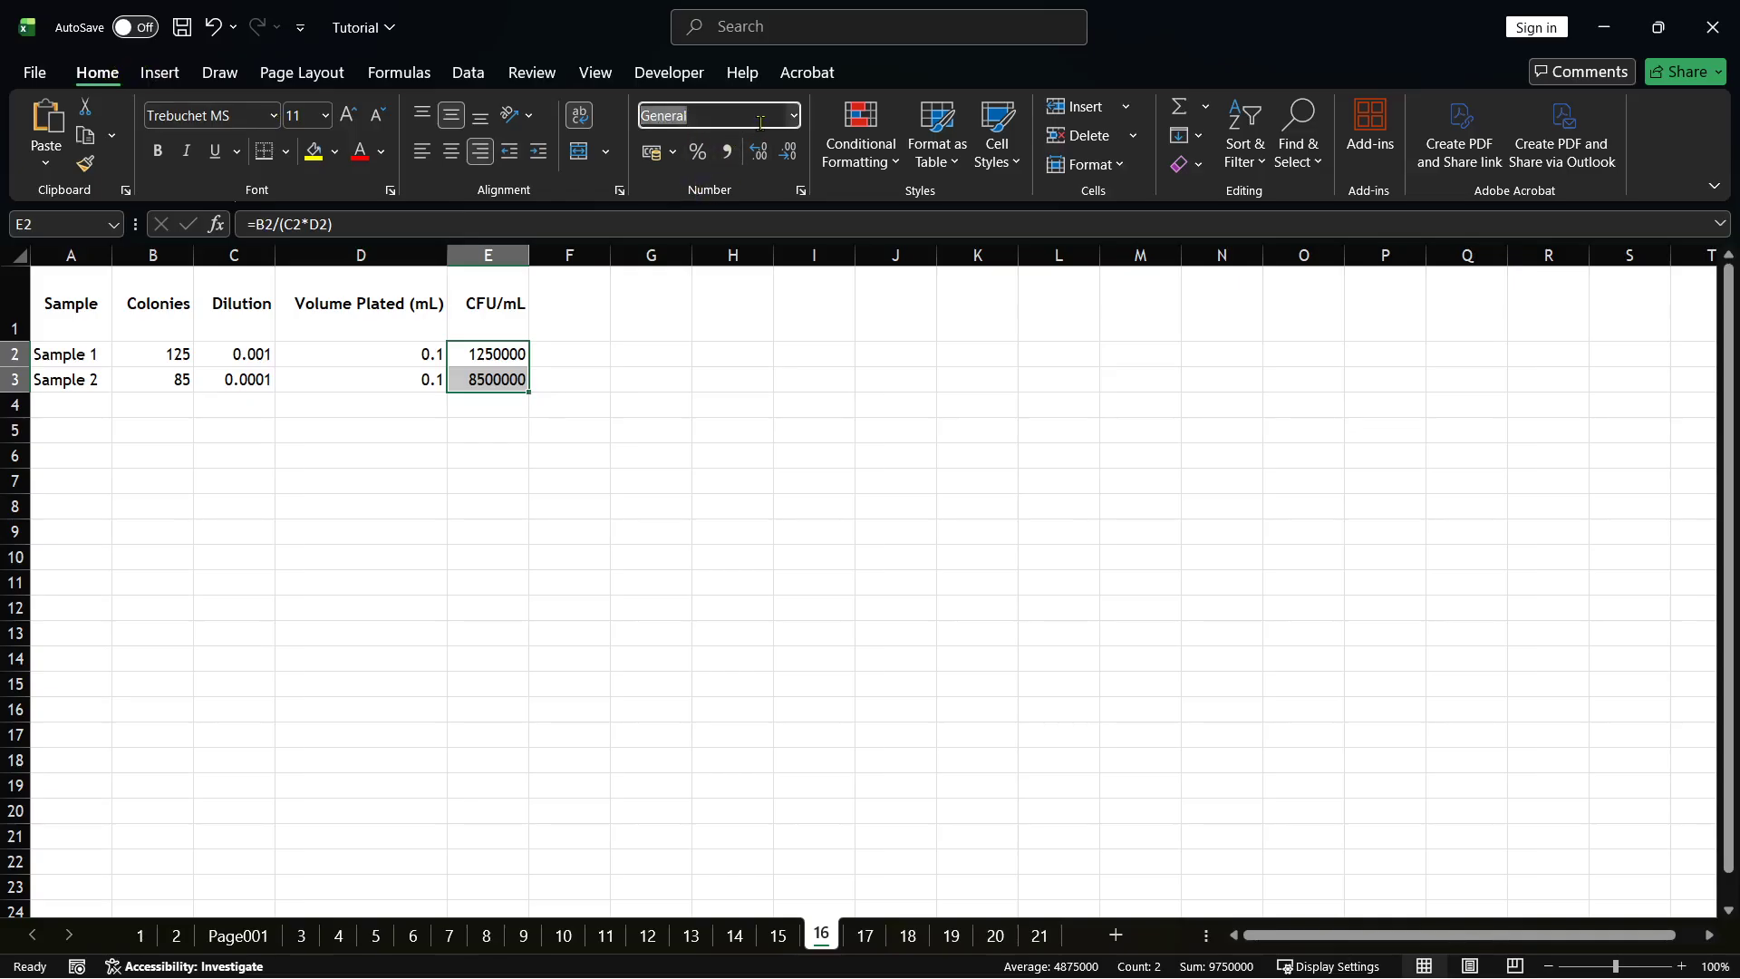
{"action": "left_click", "coordinate": [795, 118]}
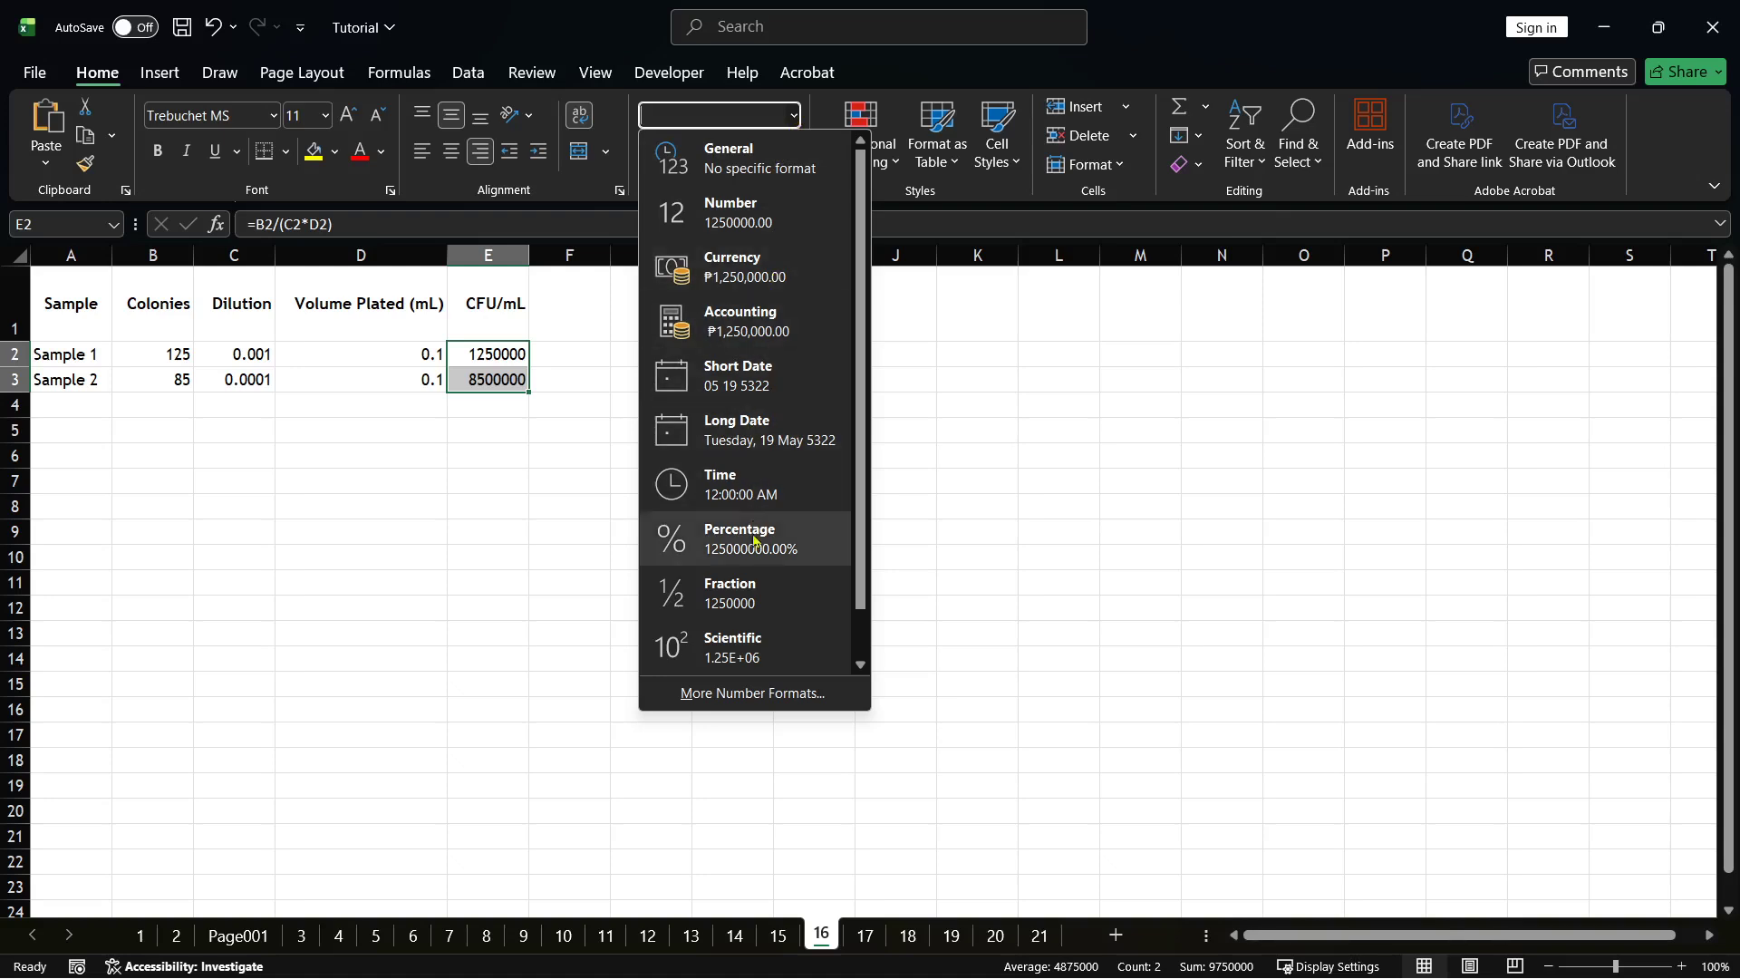
{"action": "left_click", "coordinate": [720, 646]}
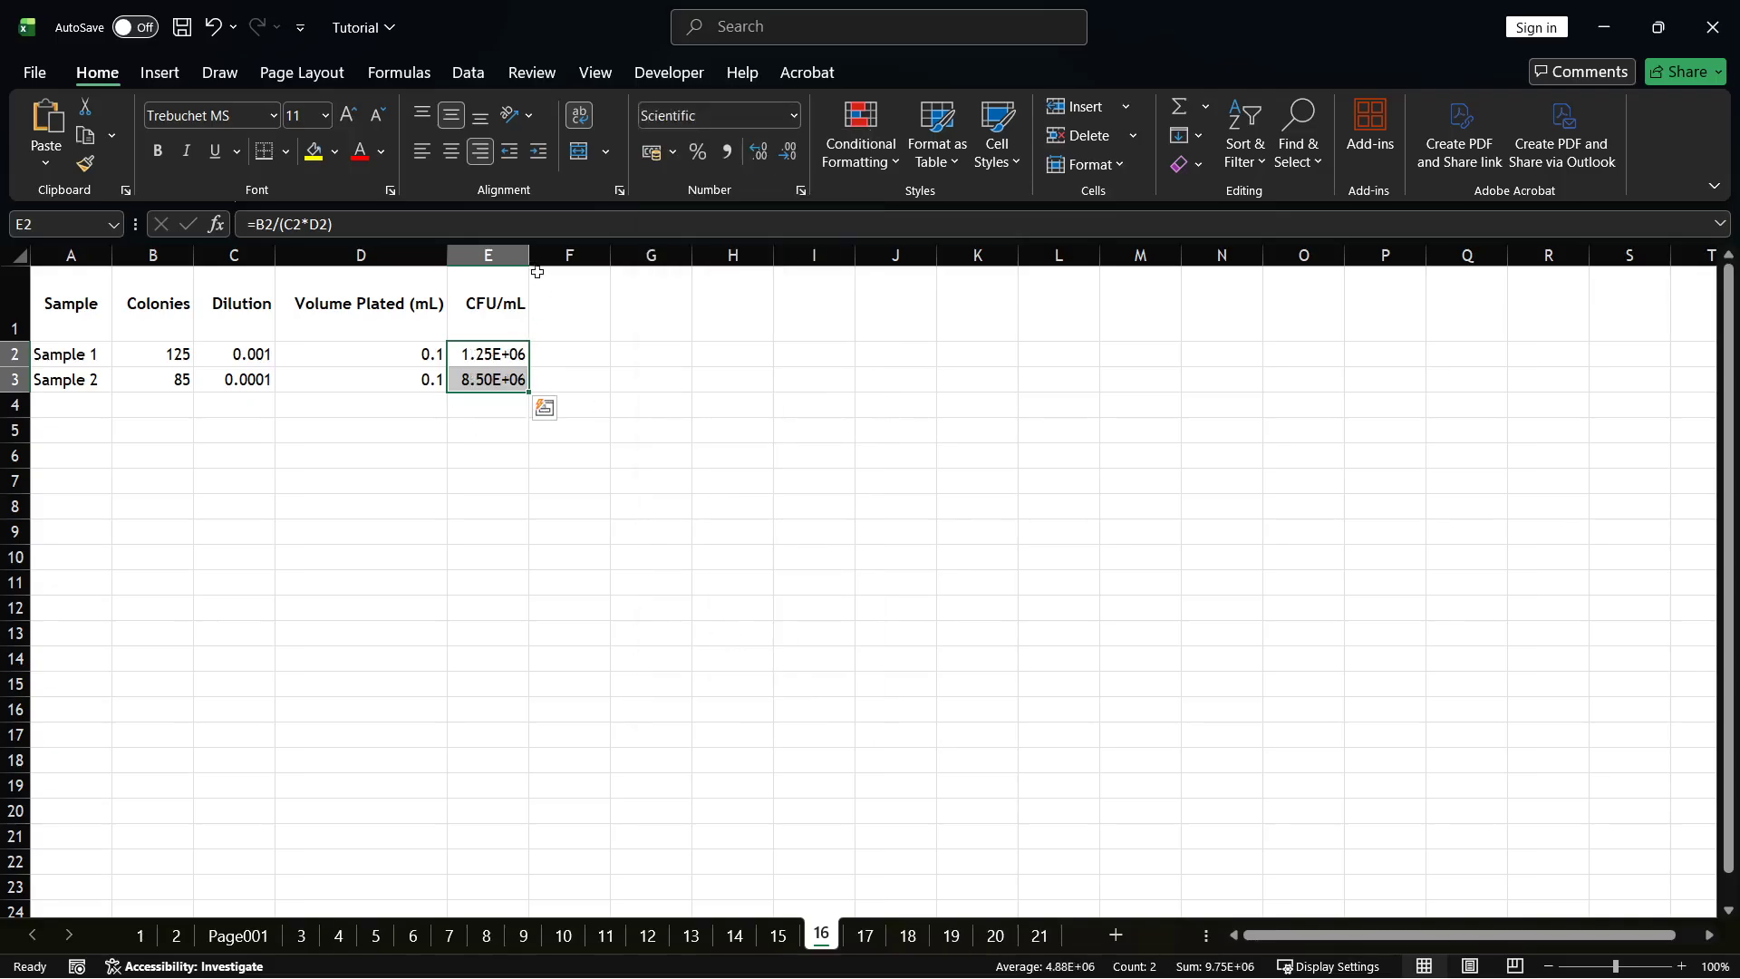
Widen the CFU/mL column E to nearly double its width, trimming it slightly after the first resize.
{"action": "left_click_drag", "start_coordinate": [528, 255], "coordinate": [592, 254]}
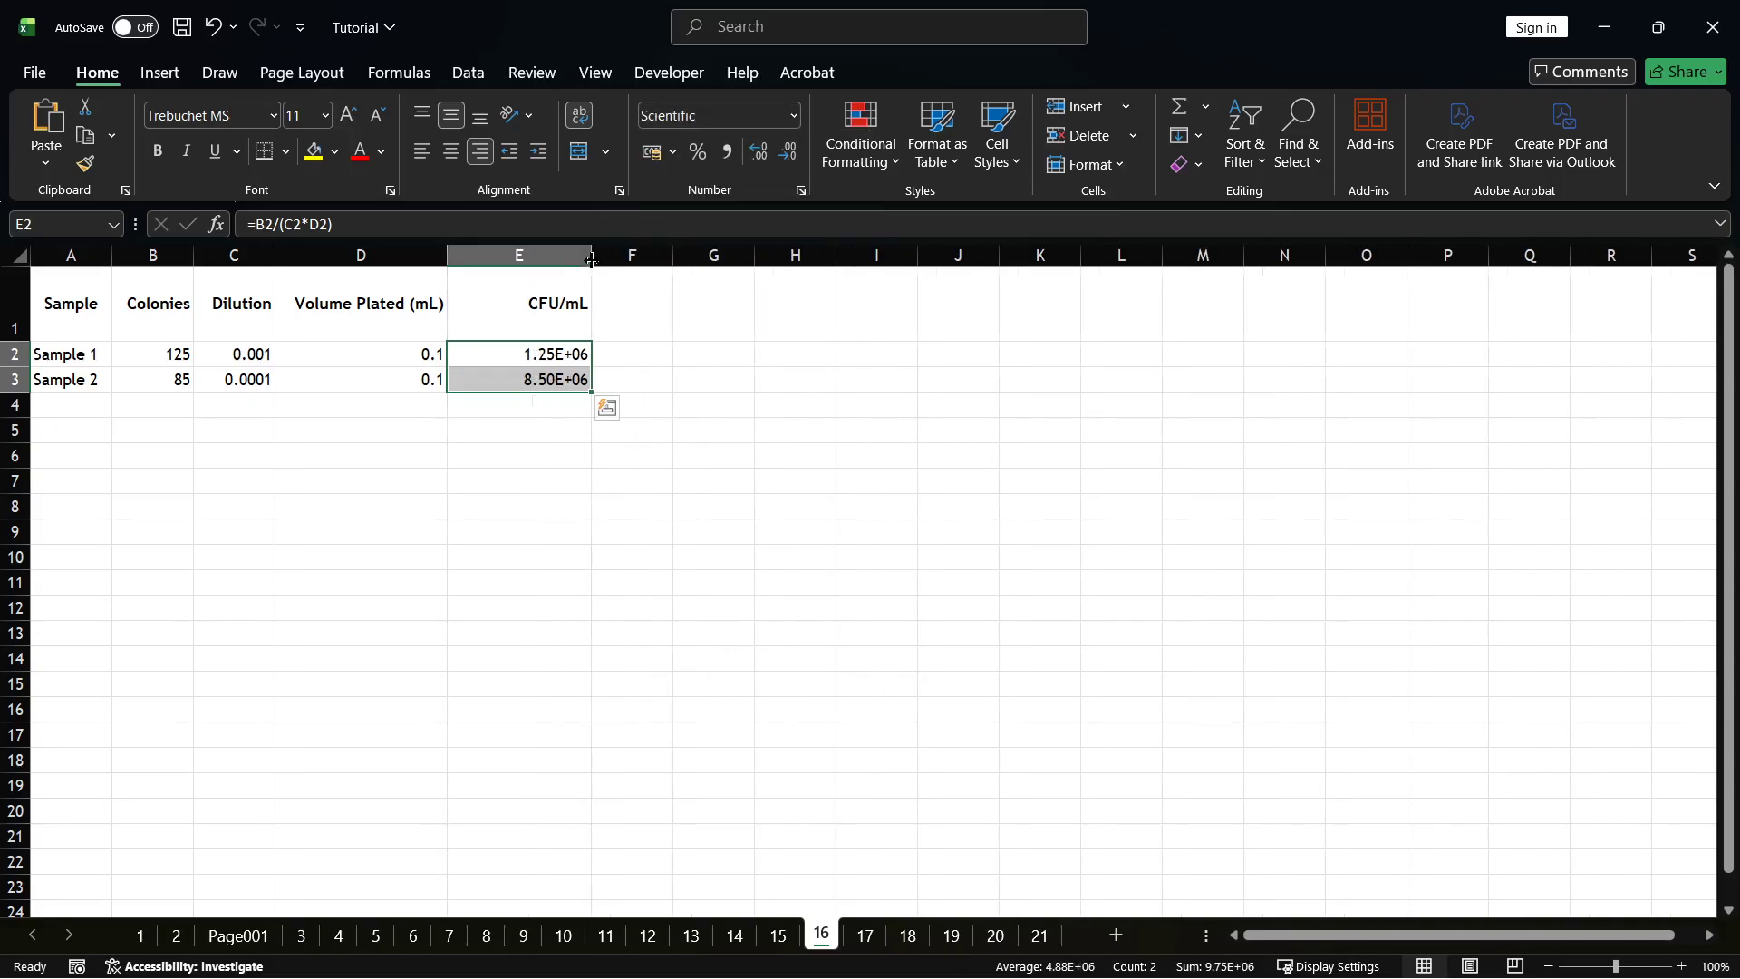
{"action": "left_click", "coordinate": [510, 478]}
{"action": "left_click", "coordinate": [574, 347]}
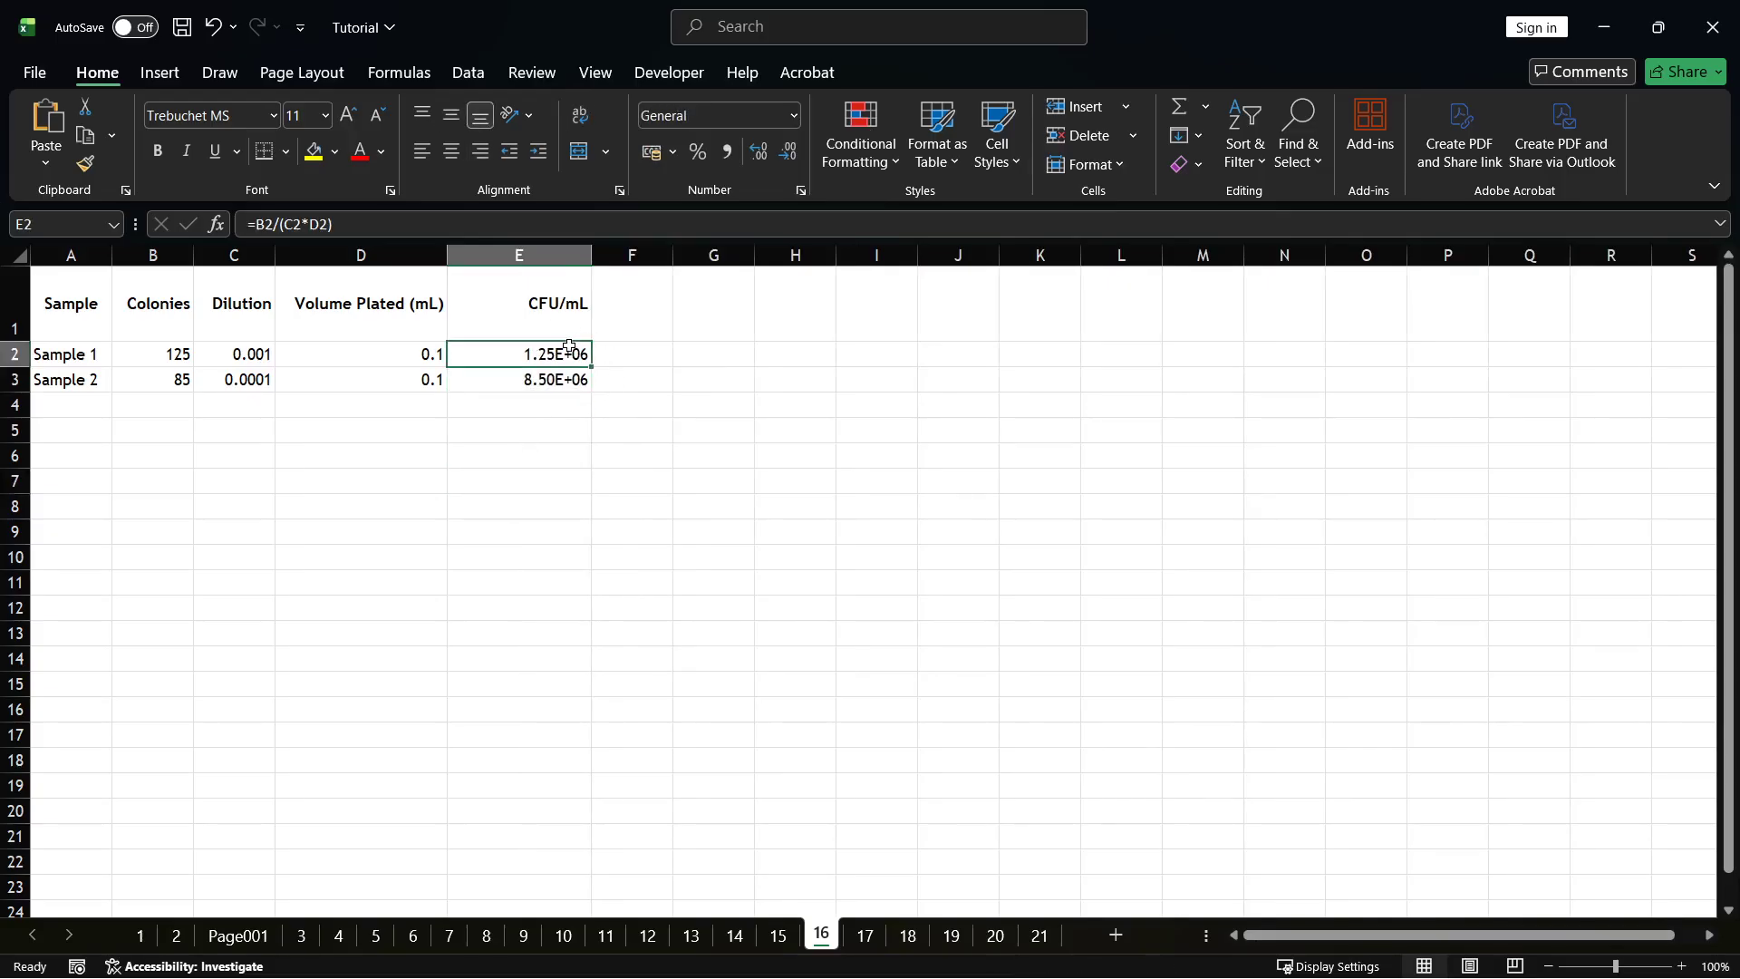
{"action": "left_click_drag", "start_coordinate": [596, 260], "coordinate": [586, 260]}
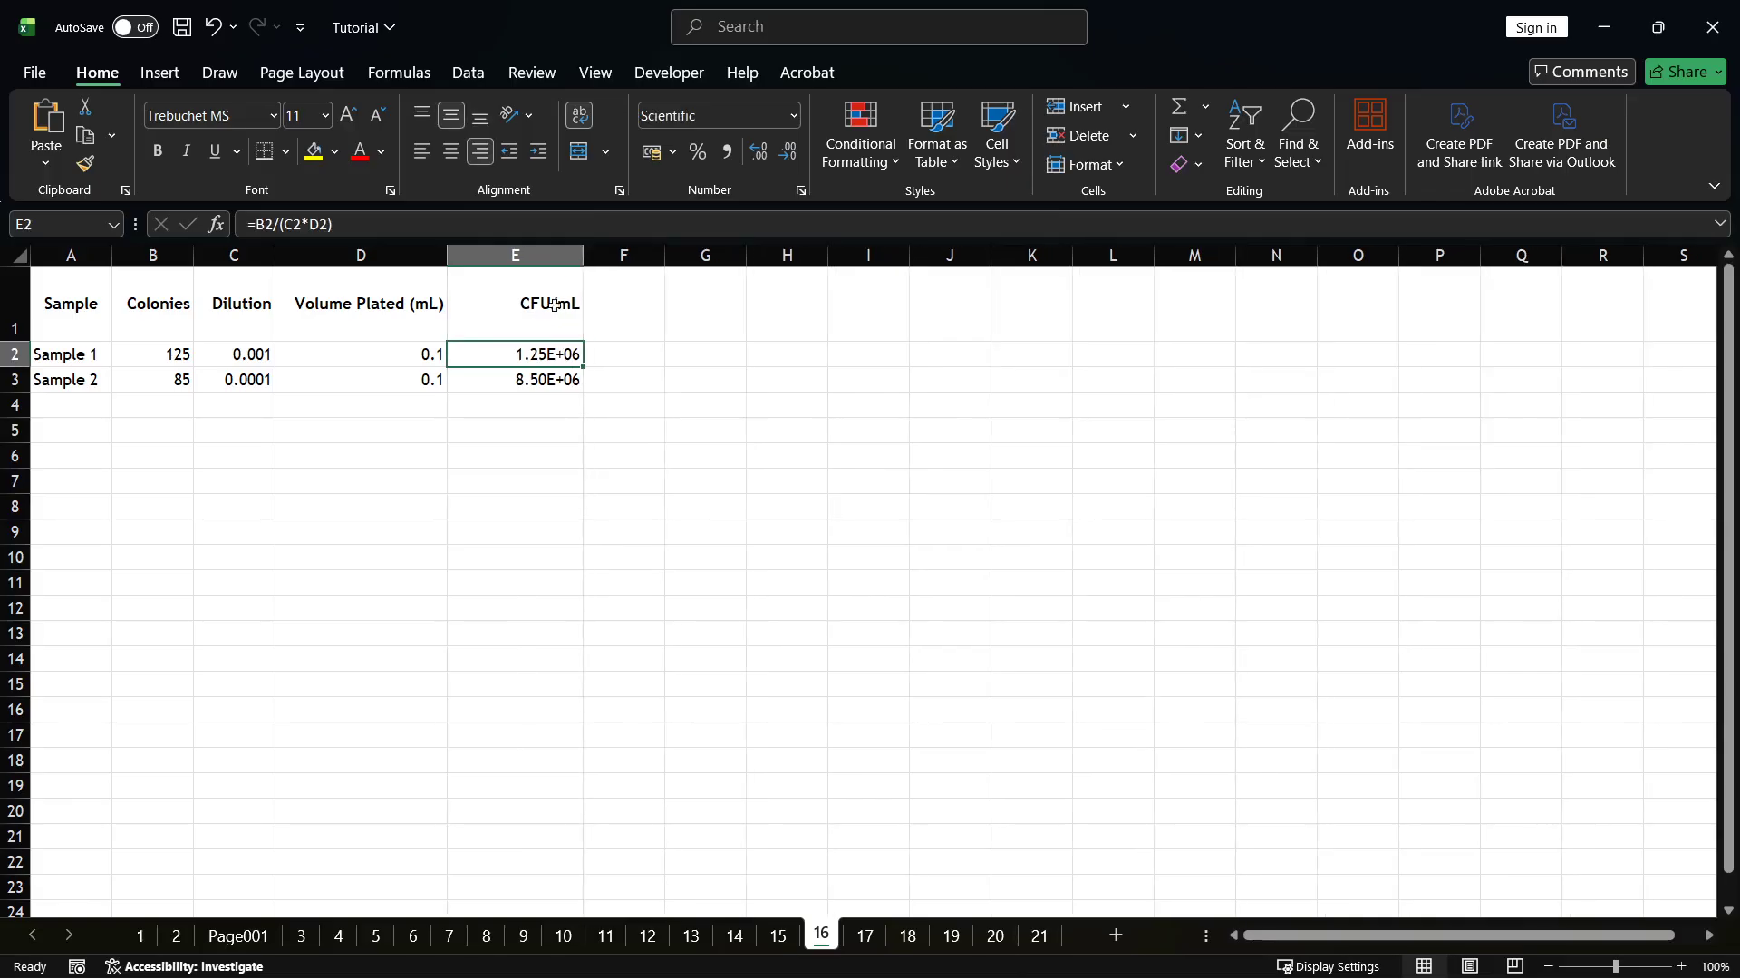
{"action": "left_click", "coordinate": [531, 410]}
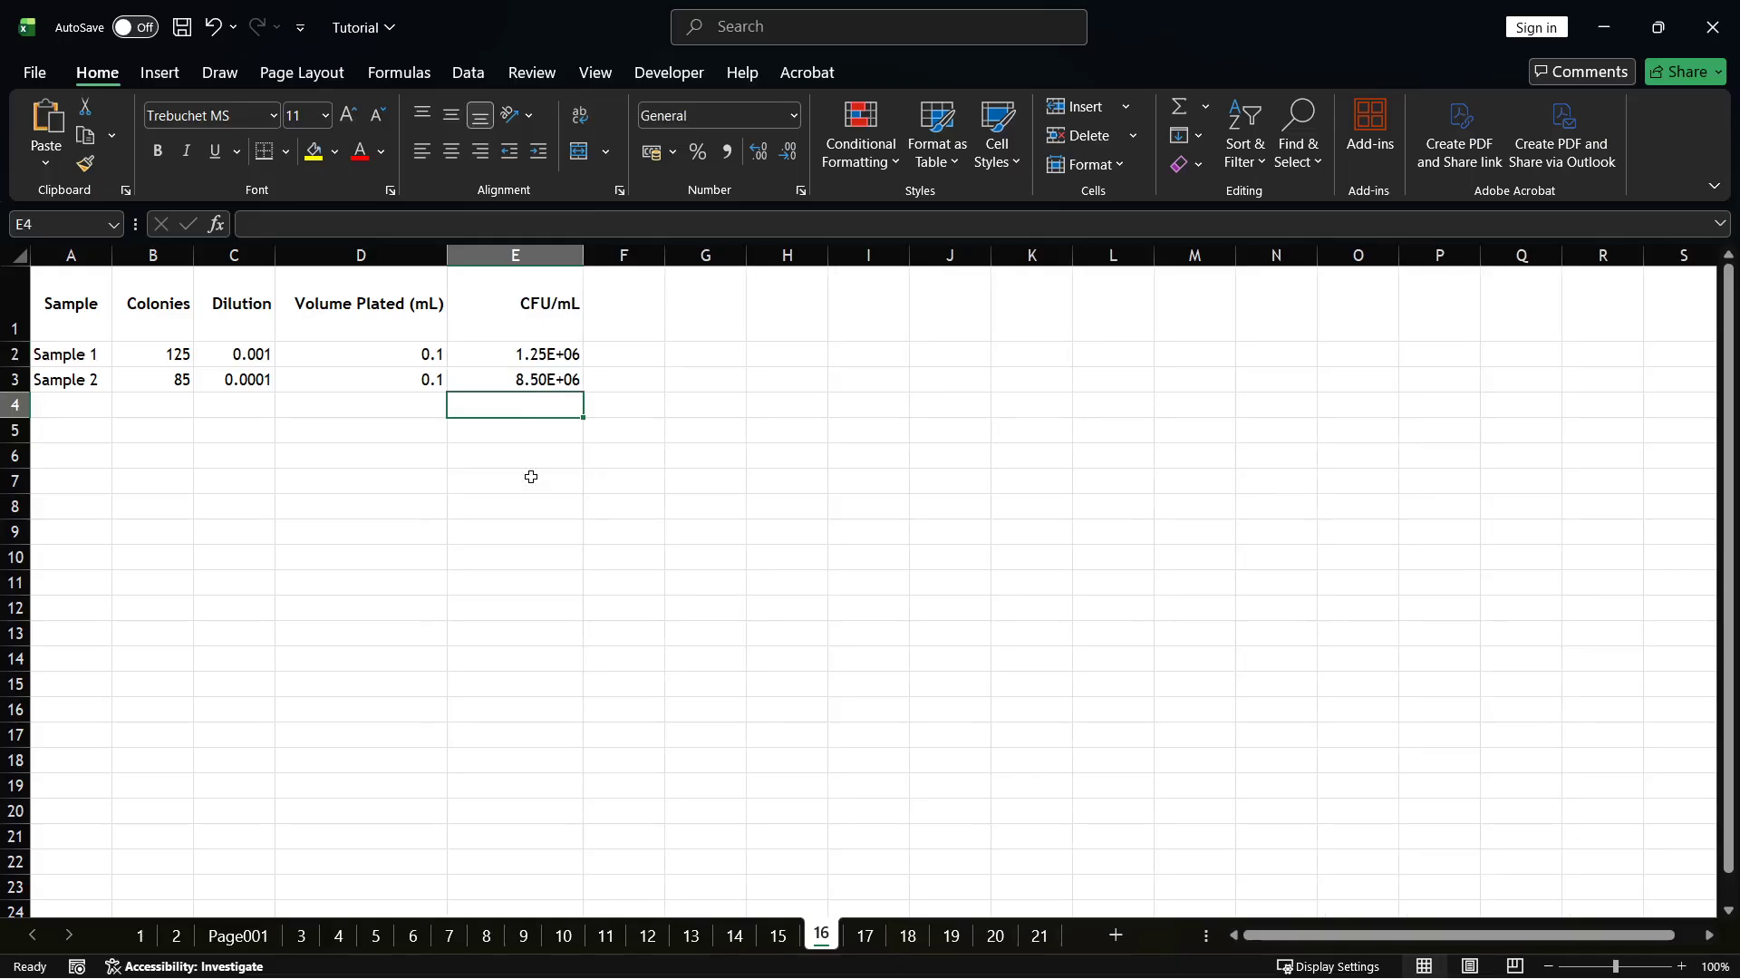
Examine the CFU/mL formulas and the scientific-notation results in cells E2 and E3.
{"action": "left_click", "coordinate": [546, 347]}
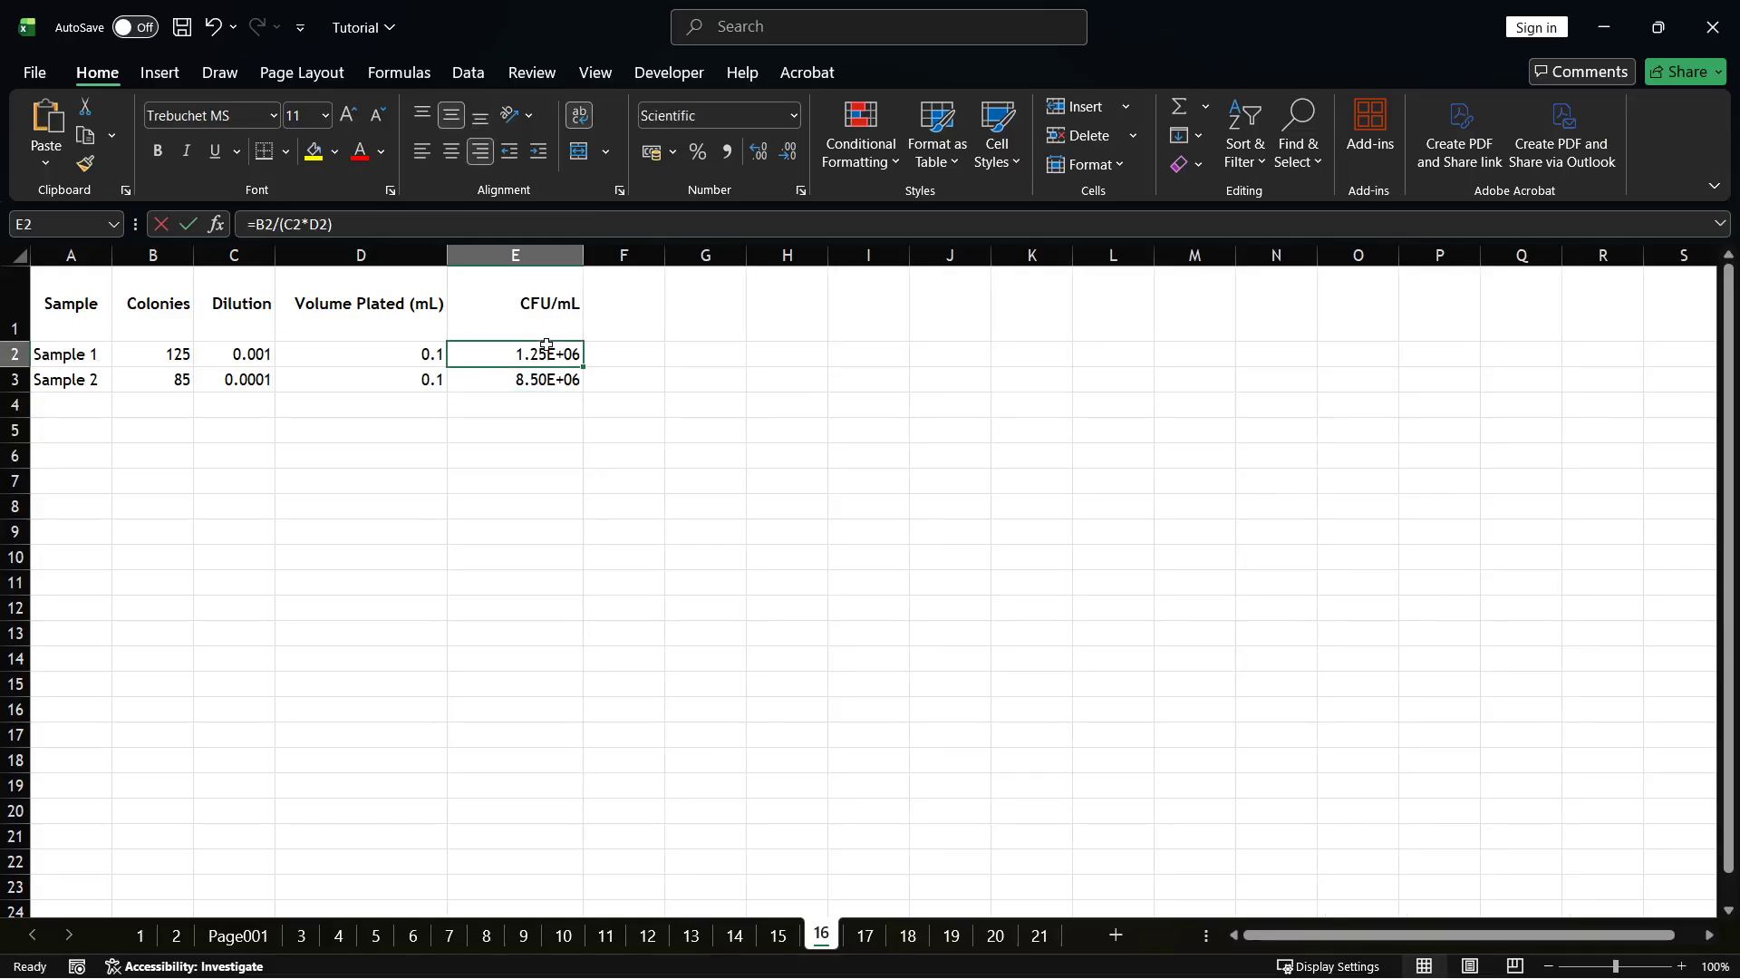
{"action": "double_click", "coordinate": [548, 347]}
{"action": "left_click", "coordinate": [532, 480]}
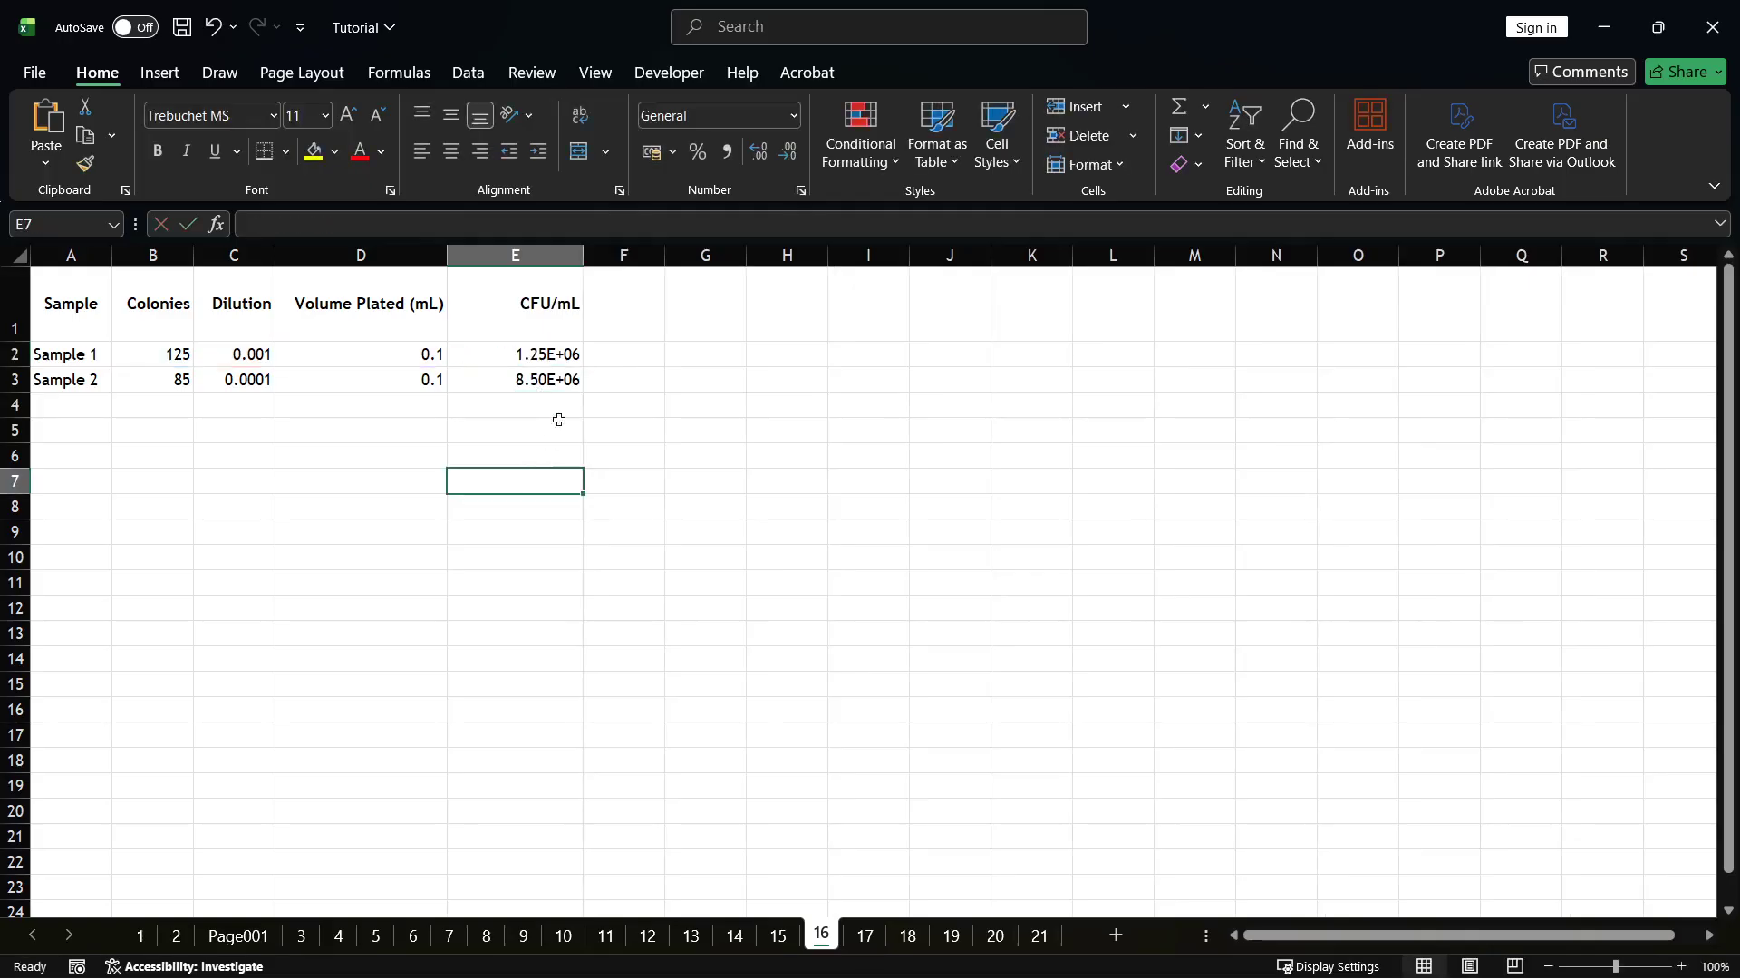
{"action": "left_click", "coordinate": [557, 378]}
{"action": "double_click", "coordinate": [554, 381]}
{"action": "left_click", "coordinate": [511, 488]}
{"action": "left_click_drag", "start_coordinate": [550, 348], "coordinate": [549, 376]}
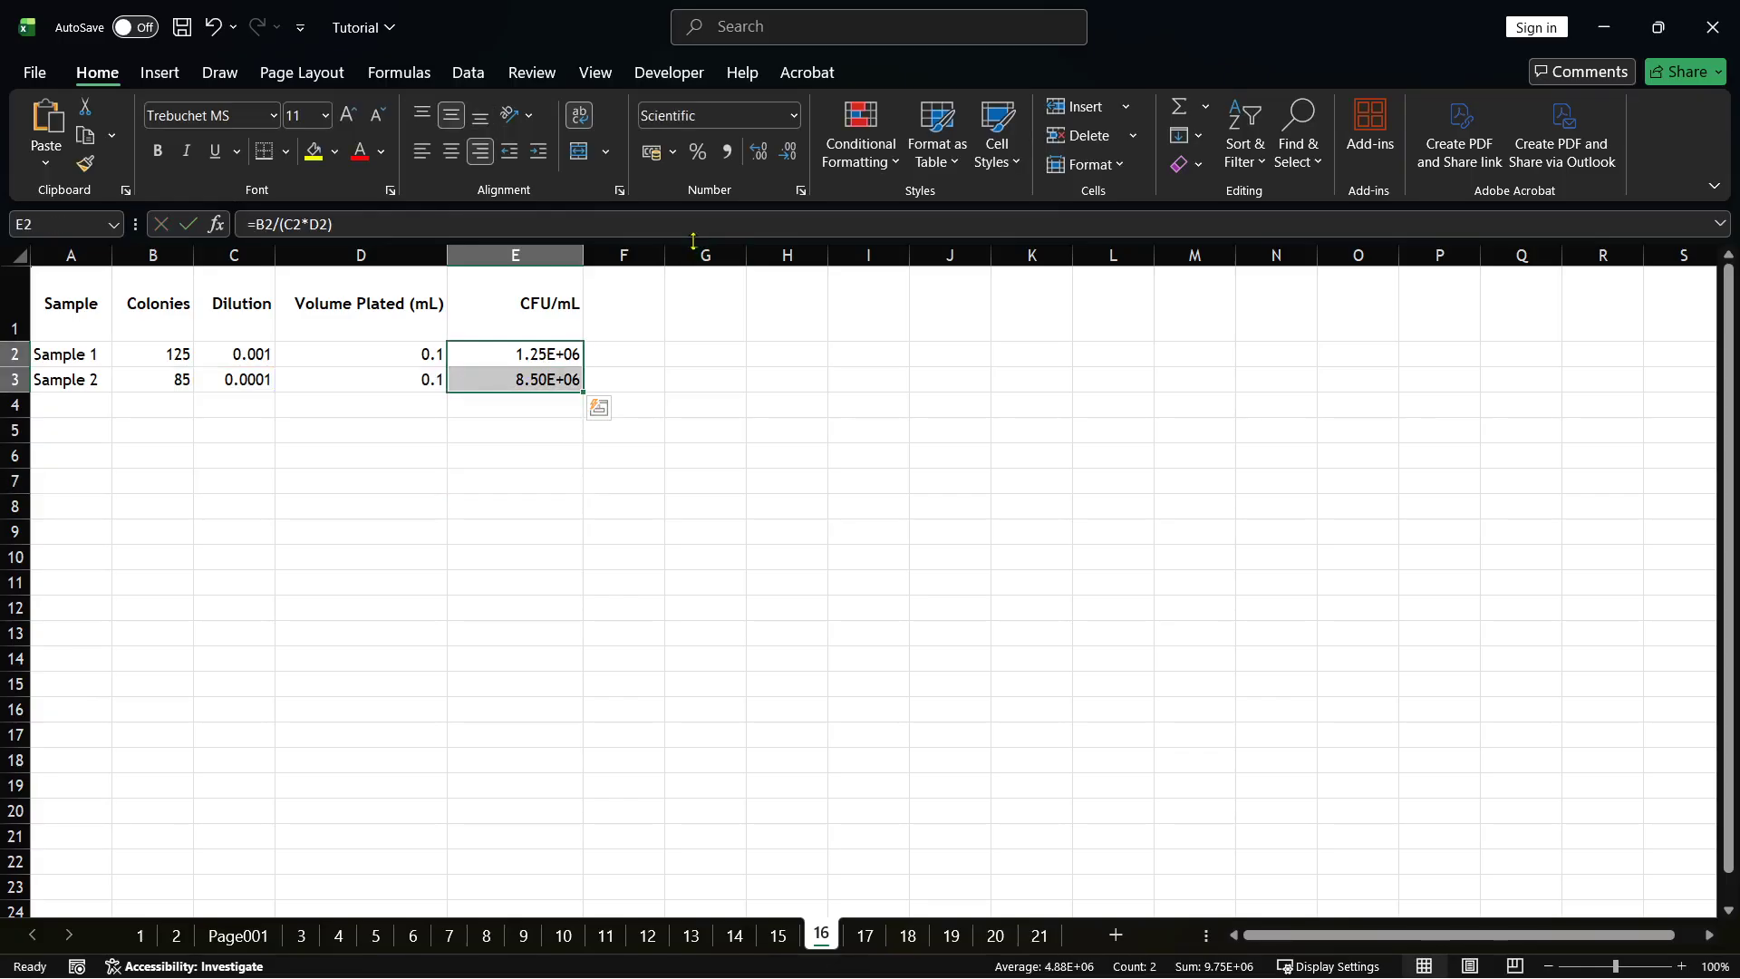
{"action": "left_click", "coordinate": [653, 384]}
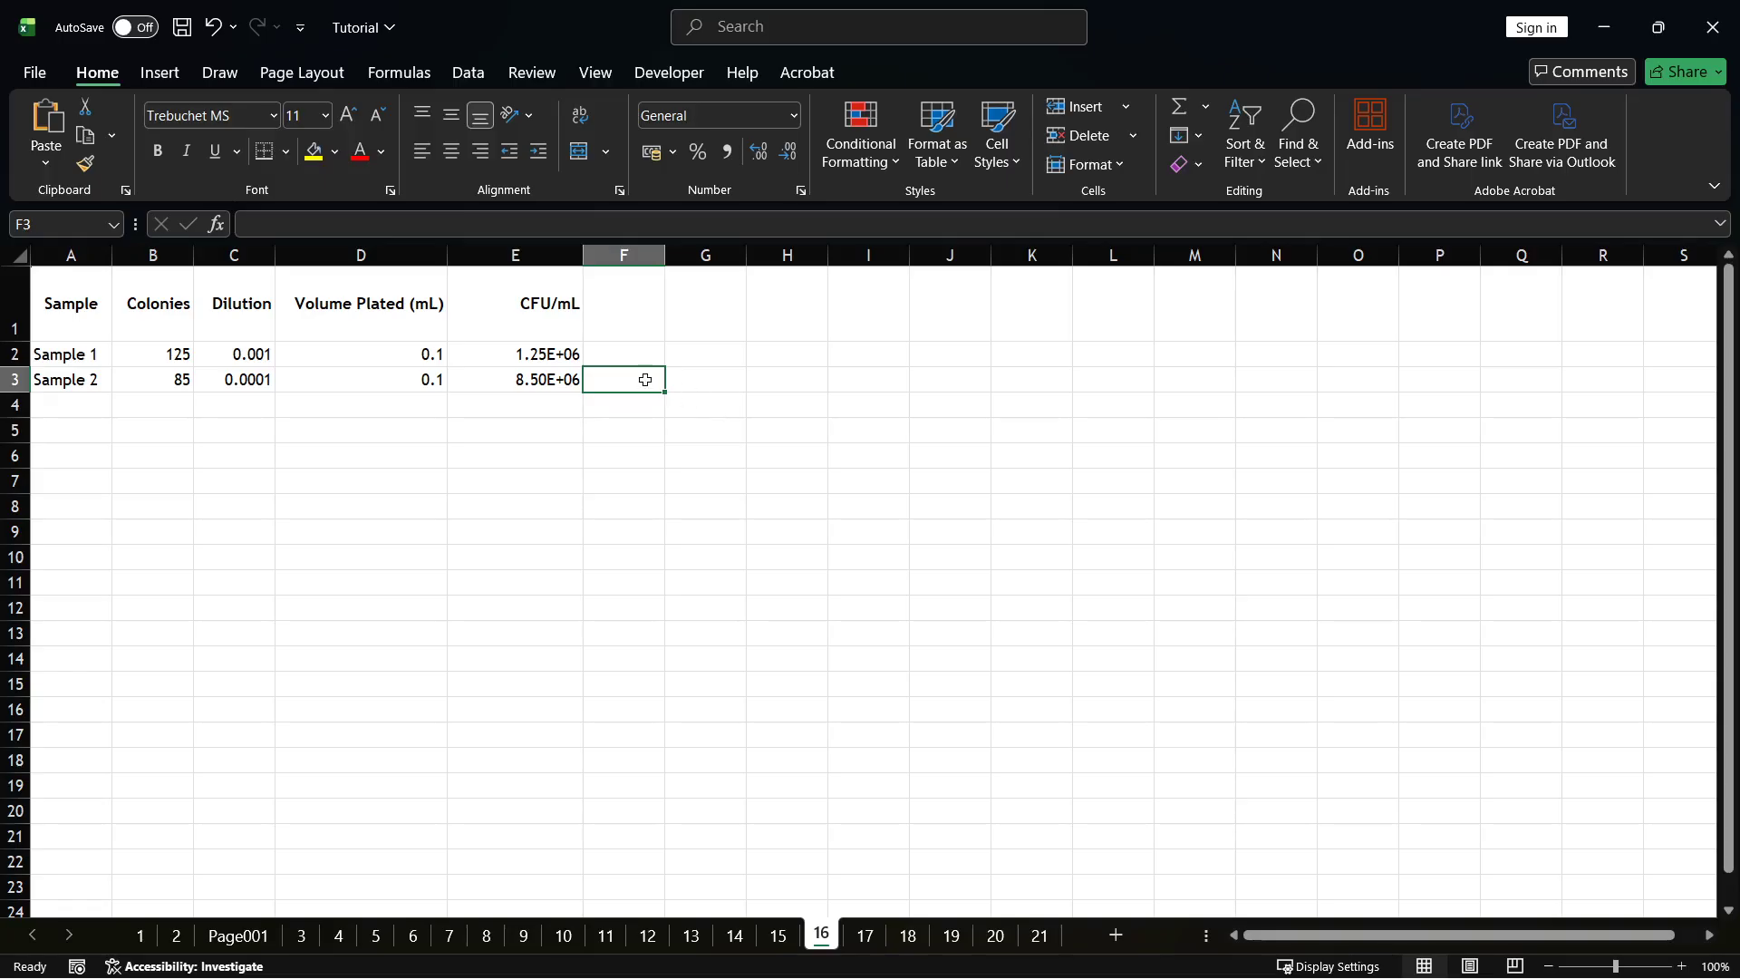
{"action": "left_click_drag", "start_coordinate": [566, 346], "coordinate": [575, 367]}
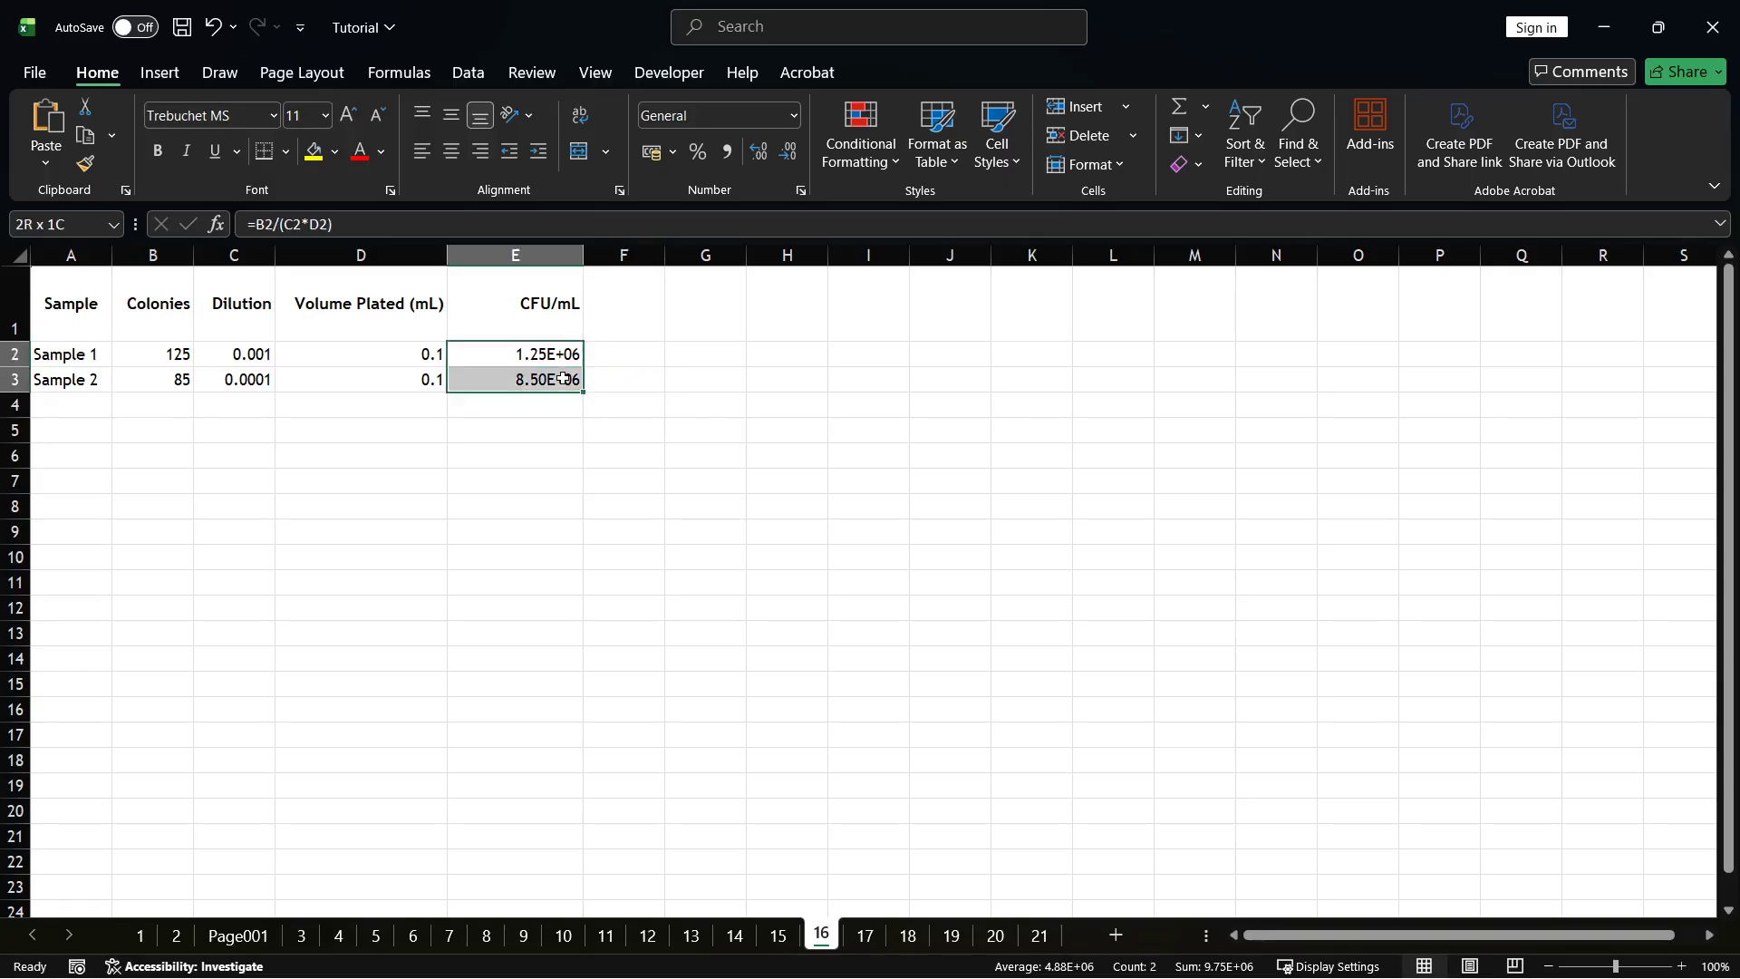